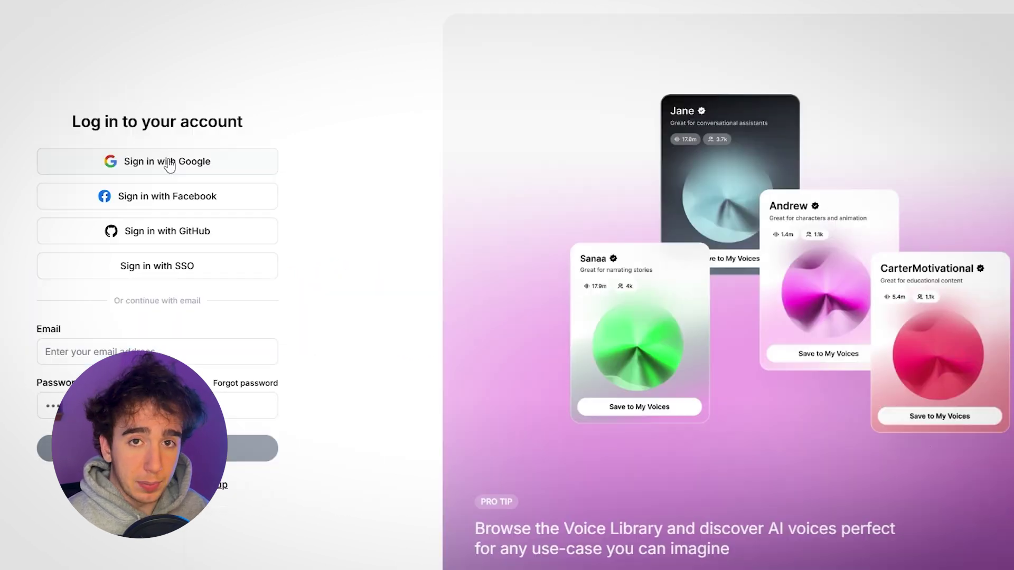
Log in to ElevenLabs through Google with the first listed account
{"action": "left_click", "coordinate": [169, 163]}
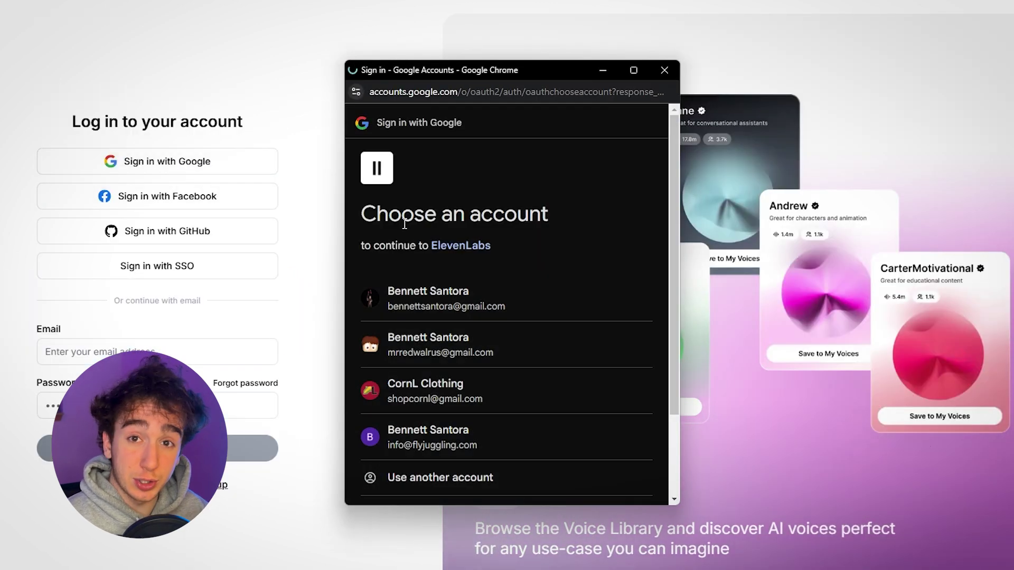
{"action": "left_click", "coordinate": [446, 298]}
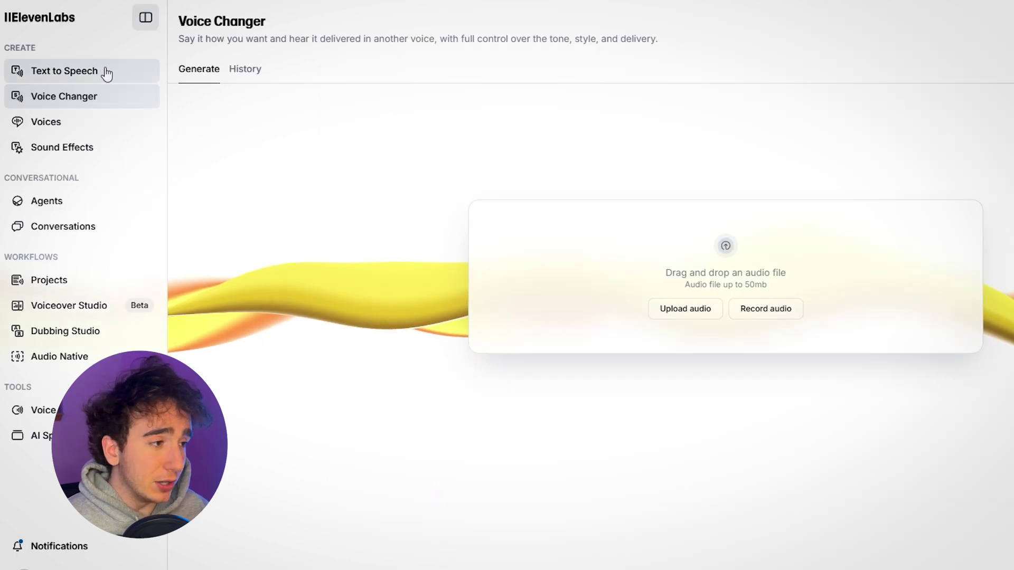
{"action": "left_click", "coordinate": [104, 72]}
{"action": "left_click", "coordinate": [93, 97]}
{"action": "left_click", "coordinate": [91, 146]}
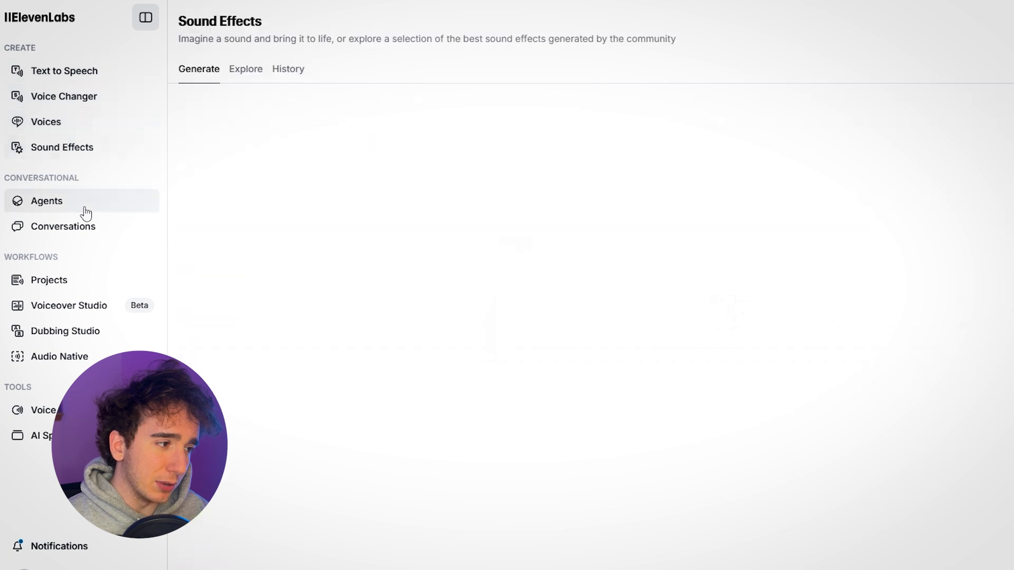
{"action": "left_click", "coordinate": [81, 206]}
Open Text to Speech and enter "Which means that I can type anything right here" as the text
{"action": "left_click", "coordinate": [98, 77]}
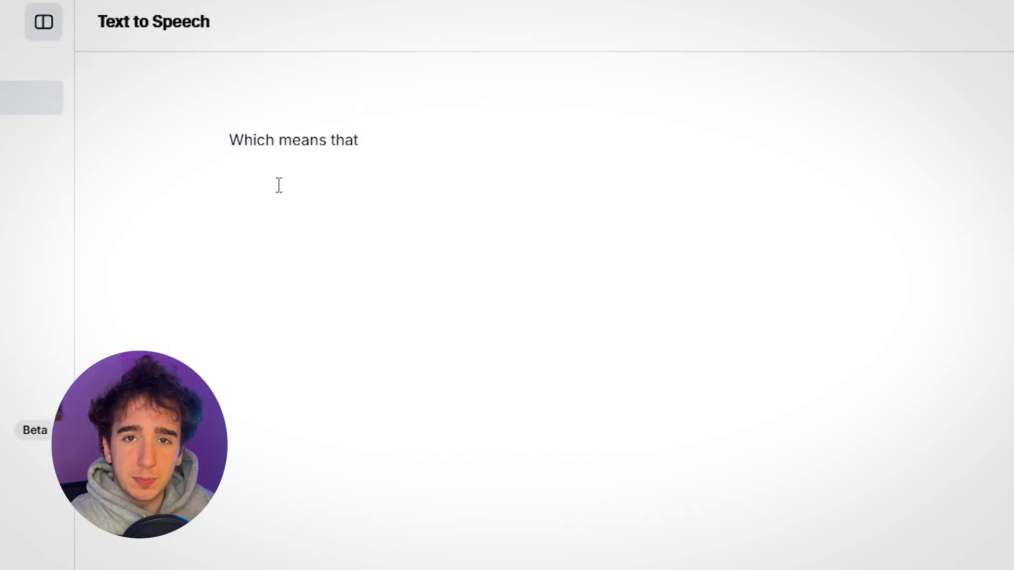
{"action": "type", "text": "can type anything righ"}
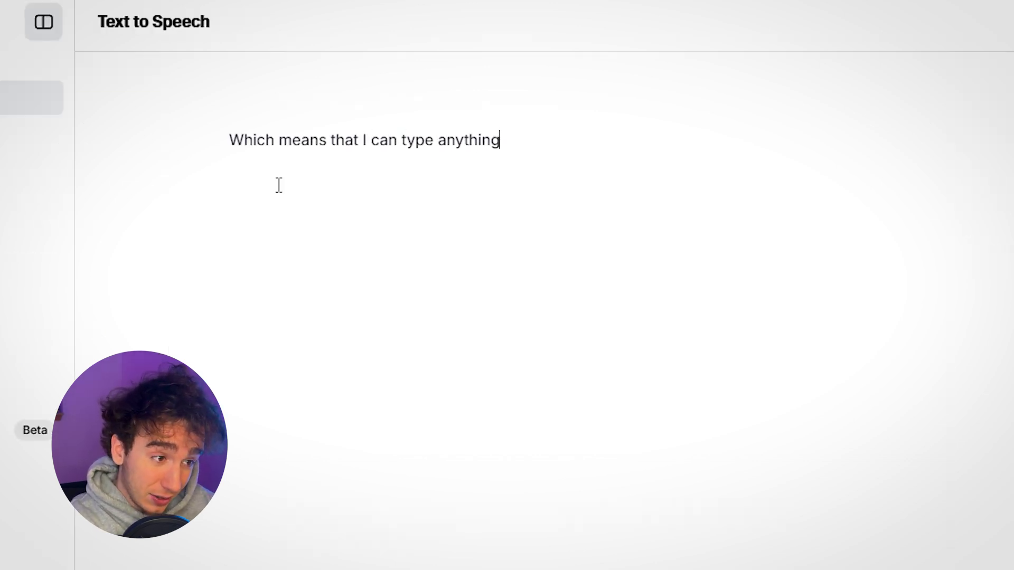
{"action": "type", "text": "t here"}
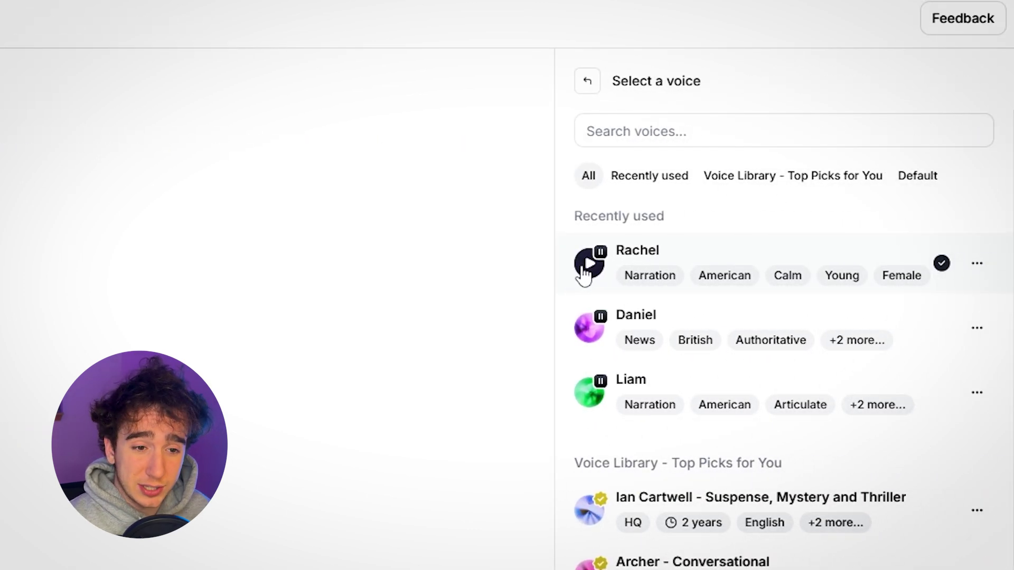
Play the preview of the Rachel voice in the recently used voices
{"action": "left_click", "coordinate": [590, 267]}
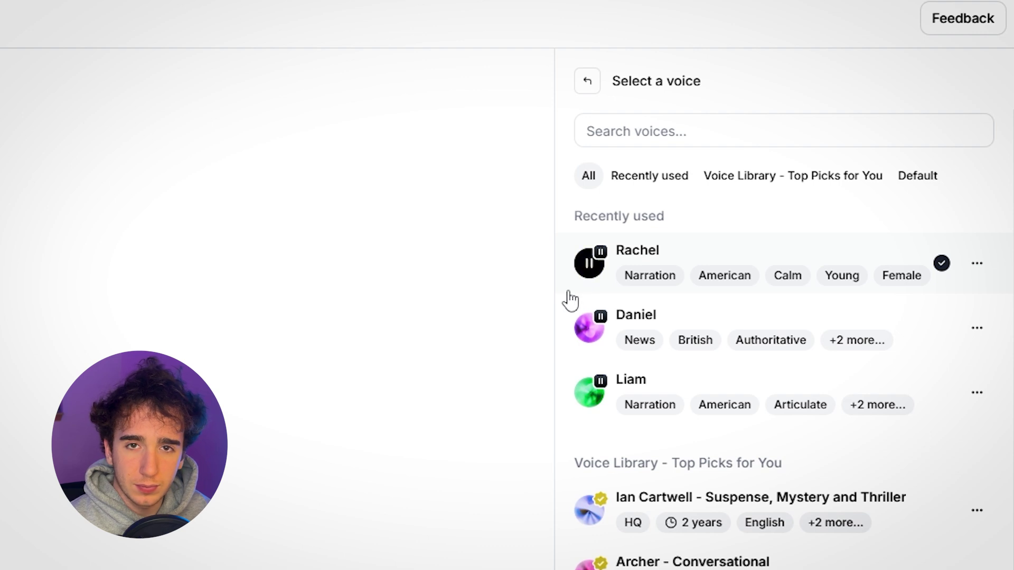
{"action": "left_click", "coordinate": [628, 421]}
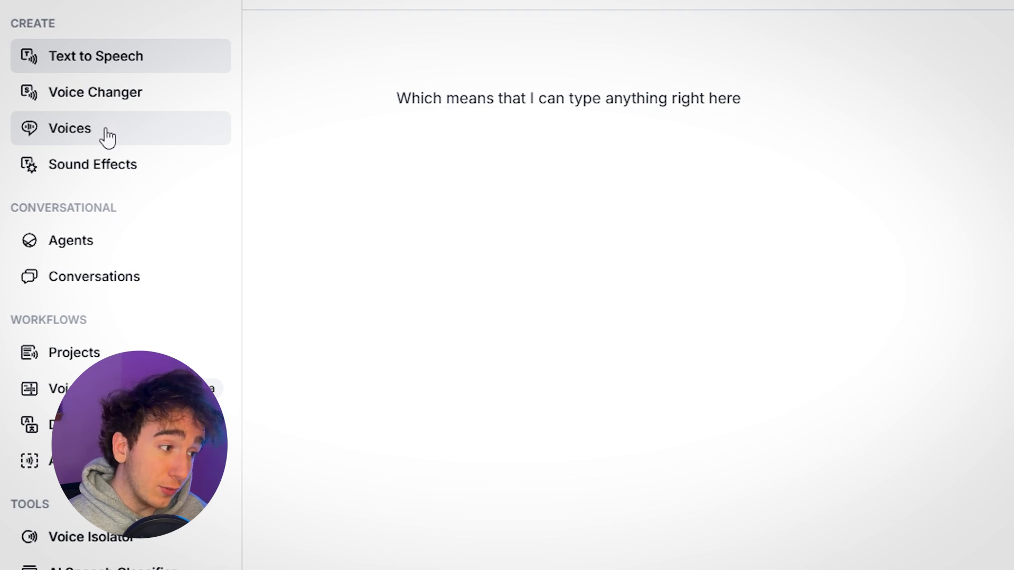
Open the options for adding a new voice to My voices and examine the Voice Design description
{"action": "left_click", "coordinate": [108, 136]}
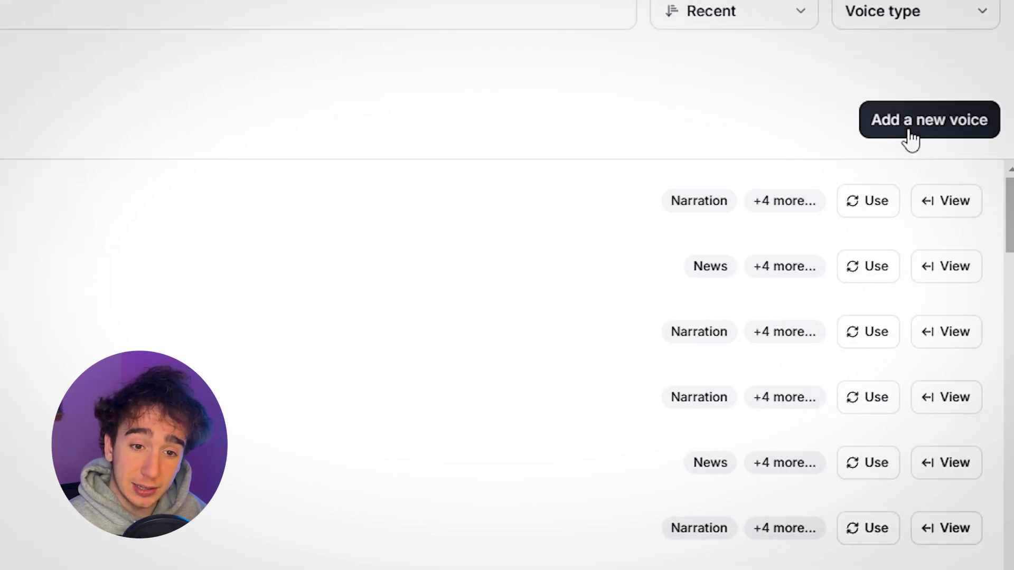
{"action": "left_click", "coordinate": [910, 132]}
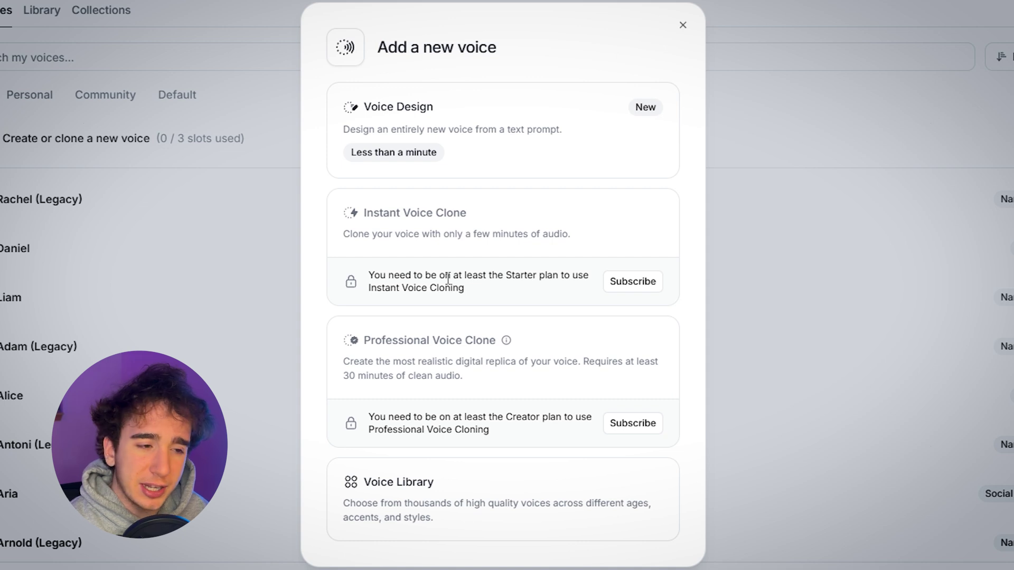
{"action": "left_click_drag", "start_coordinate": [322, 109], "coordinate": [587, 169]}
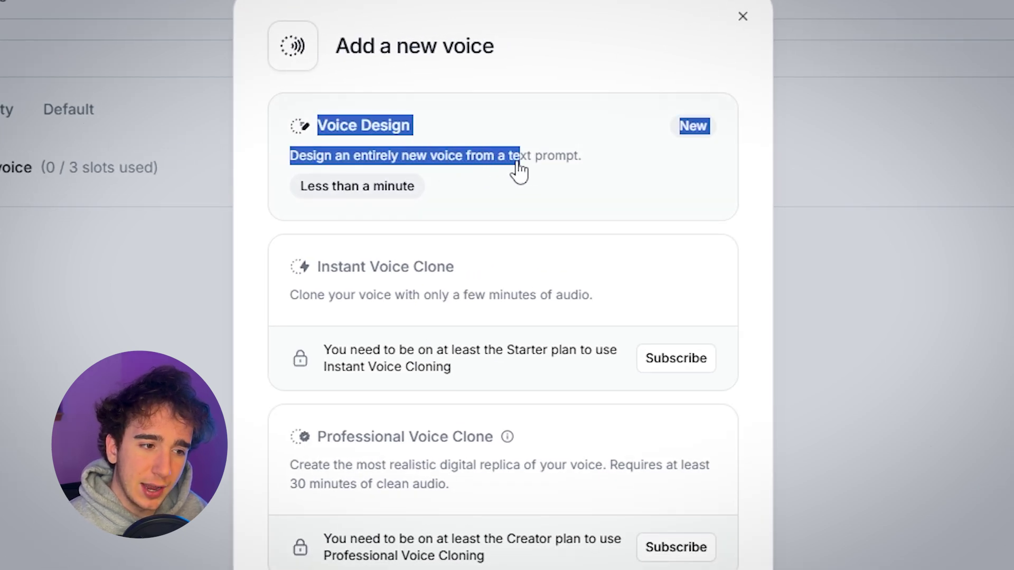
{"action": "left_click", "coordinate": [589, 59]}
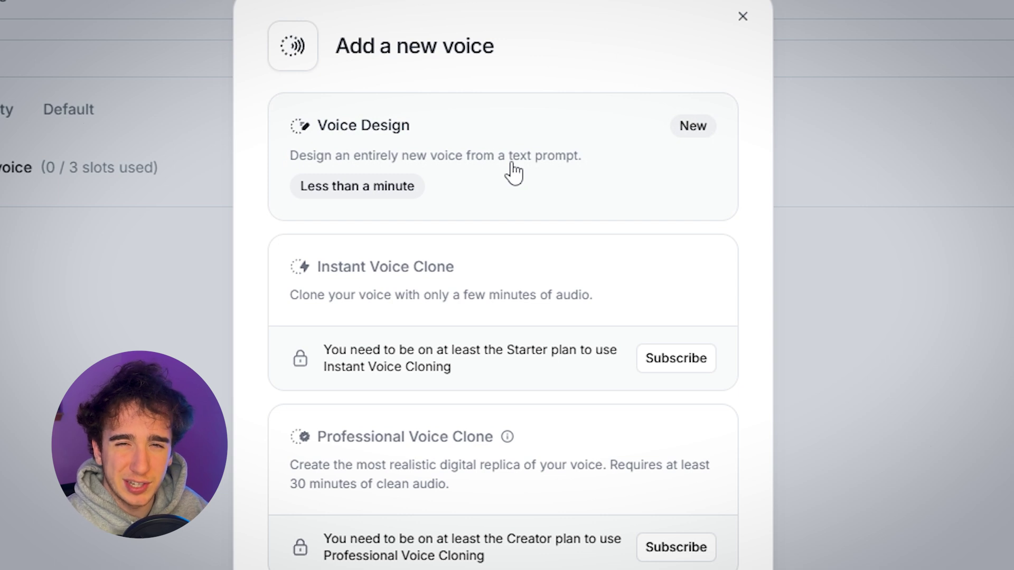
{"action": "left_click_drag", "start_coordinate": [331, 75], "coordinate": [483, 65]}
{"action": "left_click", "coordinate": [484, 65]}
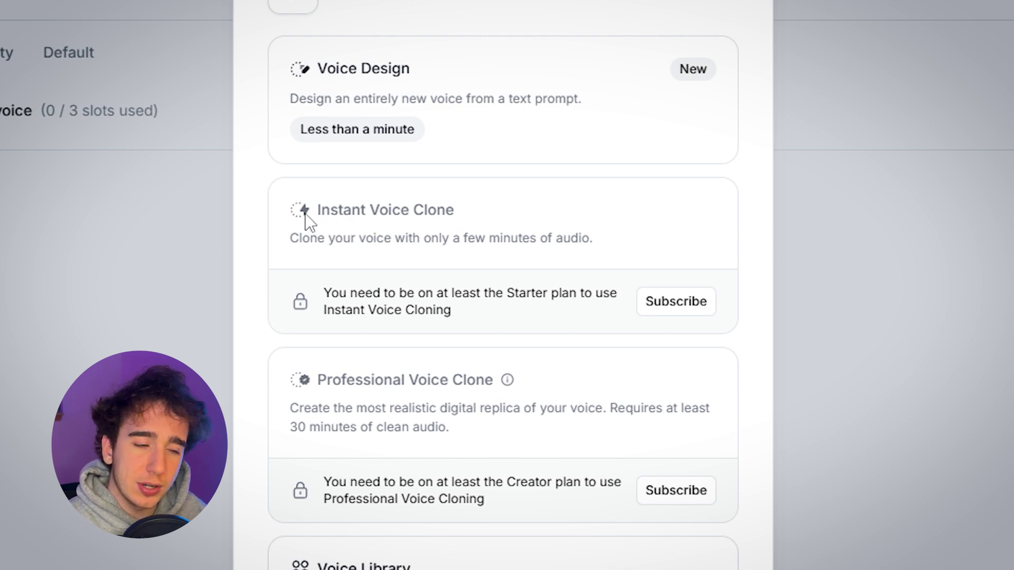
Examine the plan requirement for Instant Voice Clone and the Starter plan's price
{"action": "scroll", "coordinate": [326, 344], "scroll_direction": "down", "scroll_amount": 3}
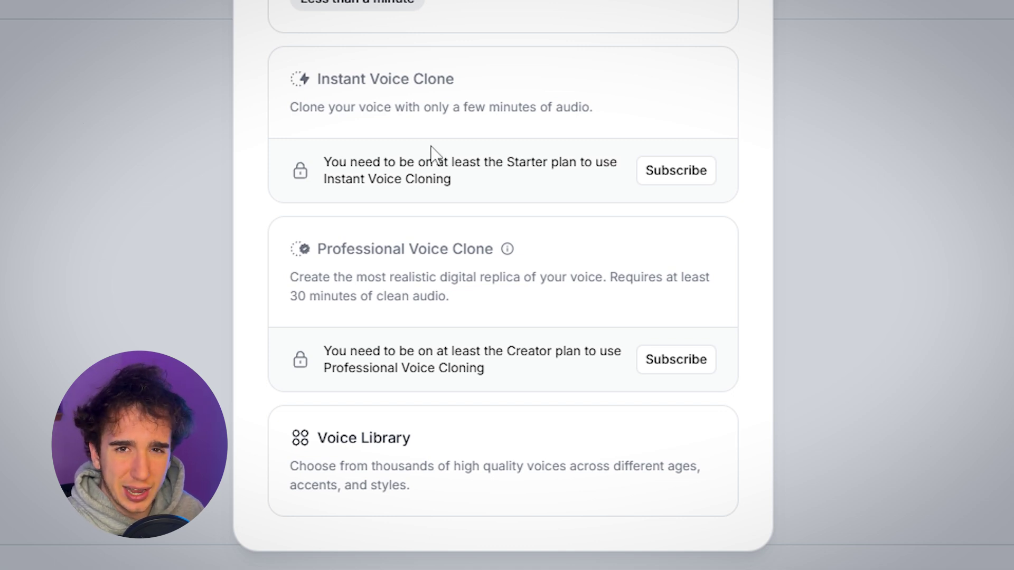
{"action": "left_click_drag", "start_coordinate": [319, 172], "coordinate": [497, 181]}
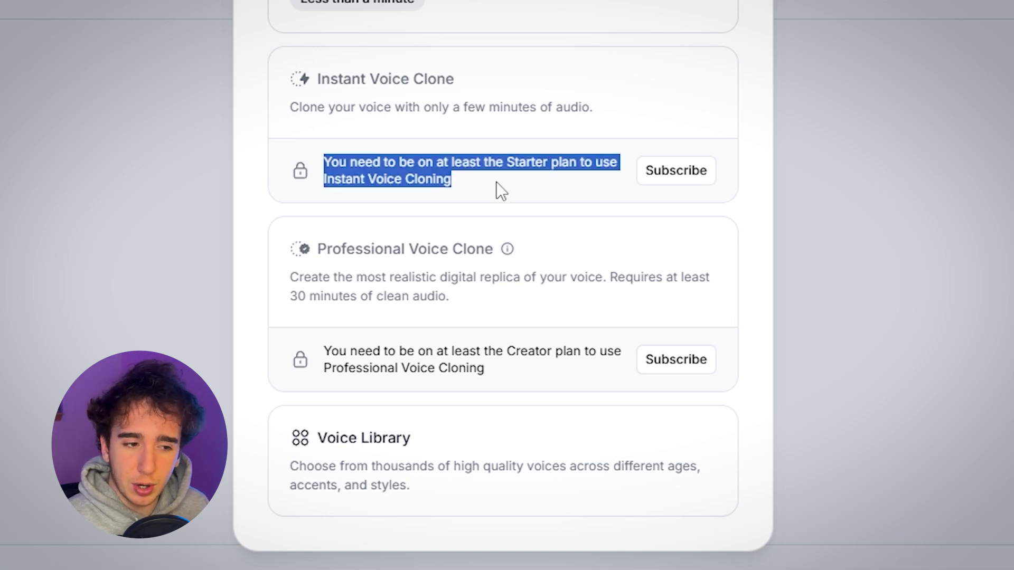
{"action": "left_click", "coordinate": [497, 181]}
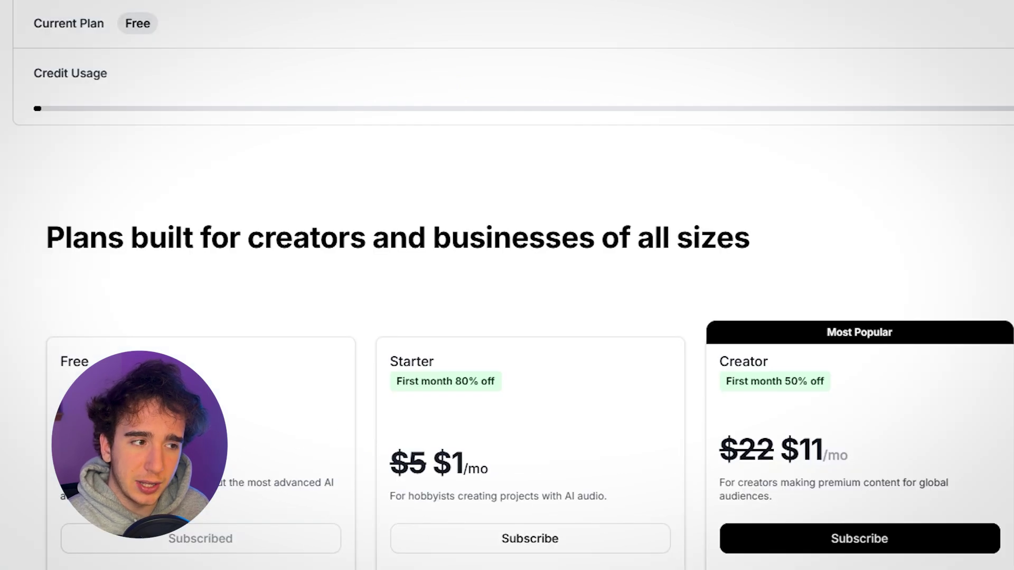
{"action": "scroll", "coordinate": [507, 285], "scroll_direction": "down", "scroll_amount": 5}
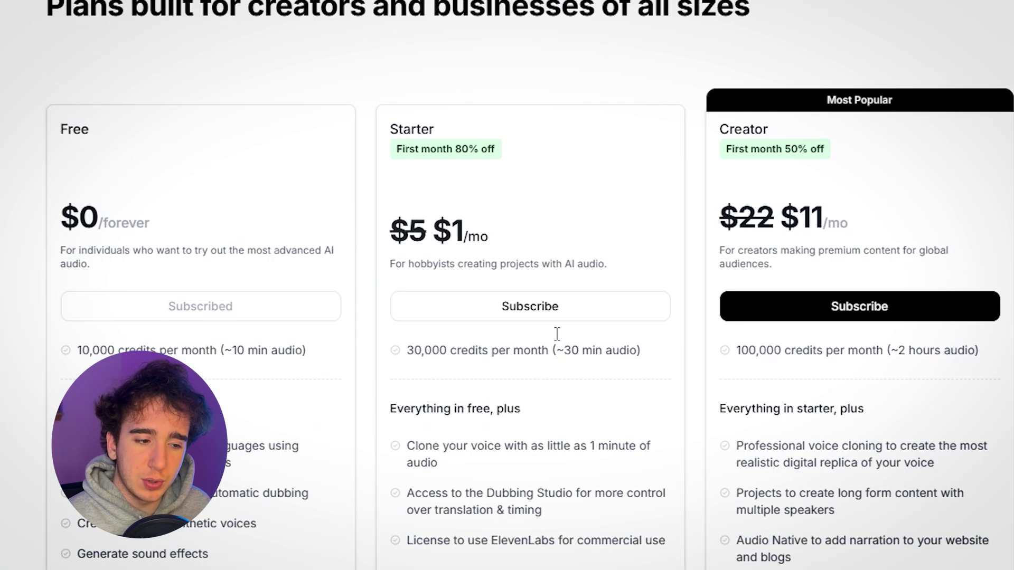
{"action": "left_click_drag", "start_coordinate": [433, 207], "coordinate": [505, 222]}
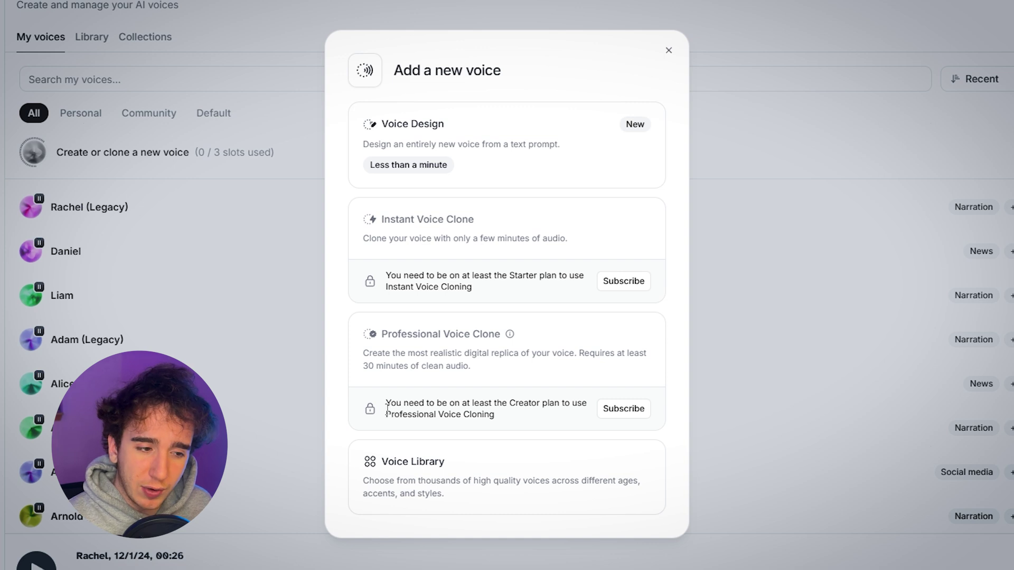
Examine the plan requirement for Professional Voice Clone
{"action": "left_click_drag", "start_coordinate": [387, 411], "coordinate": [521, 417]}
{"action": "left_click", "coordinate": [521, 417]}
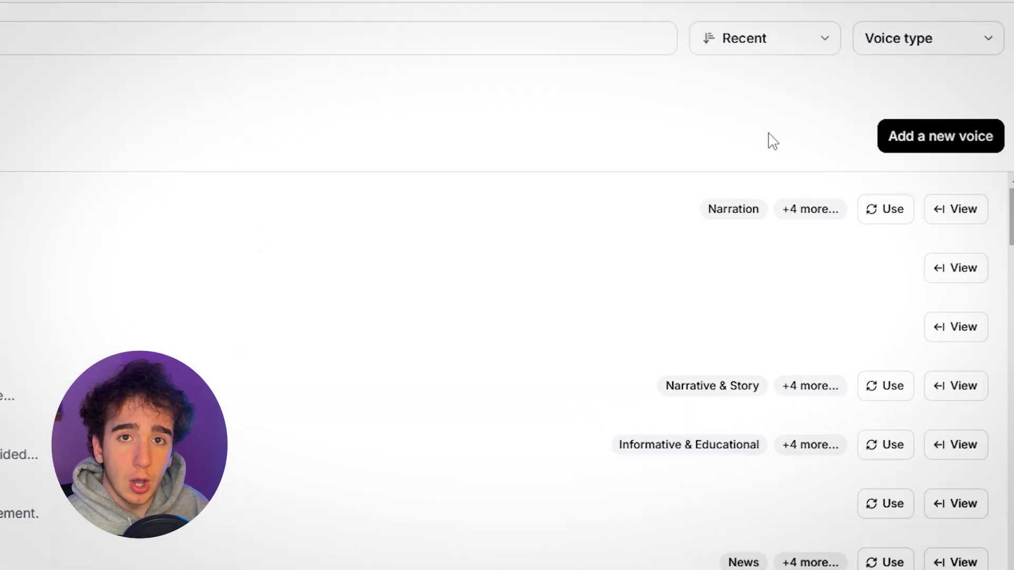
Start a new Instant Voice Clone and name it with the speaker's first name followed by "Instant Voice"
{"action": "left_click", "coordinate": [906, 144]}
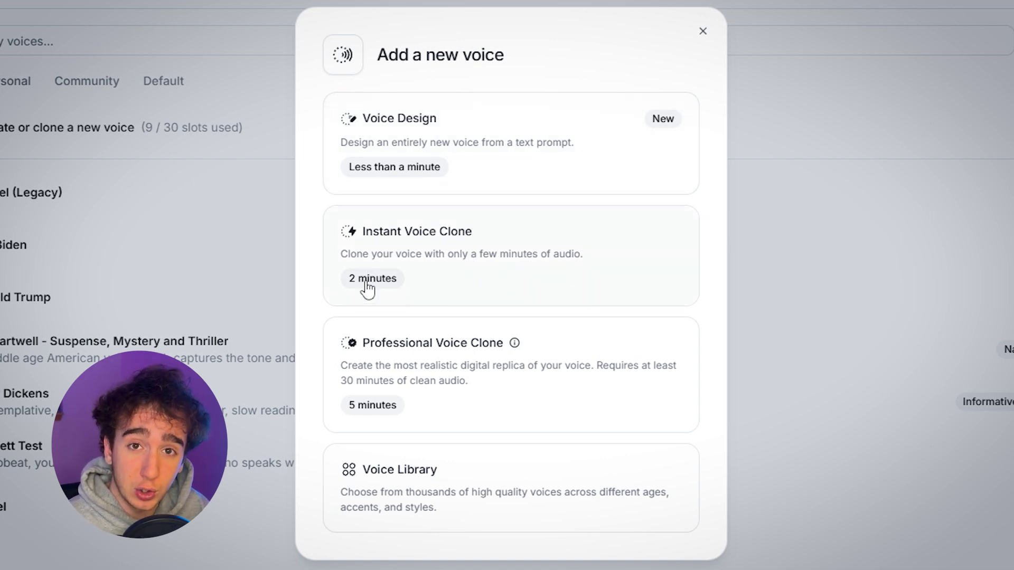
{"action": "left_click", "coordinate": [367, 288]}
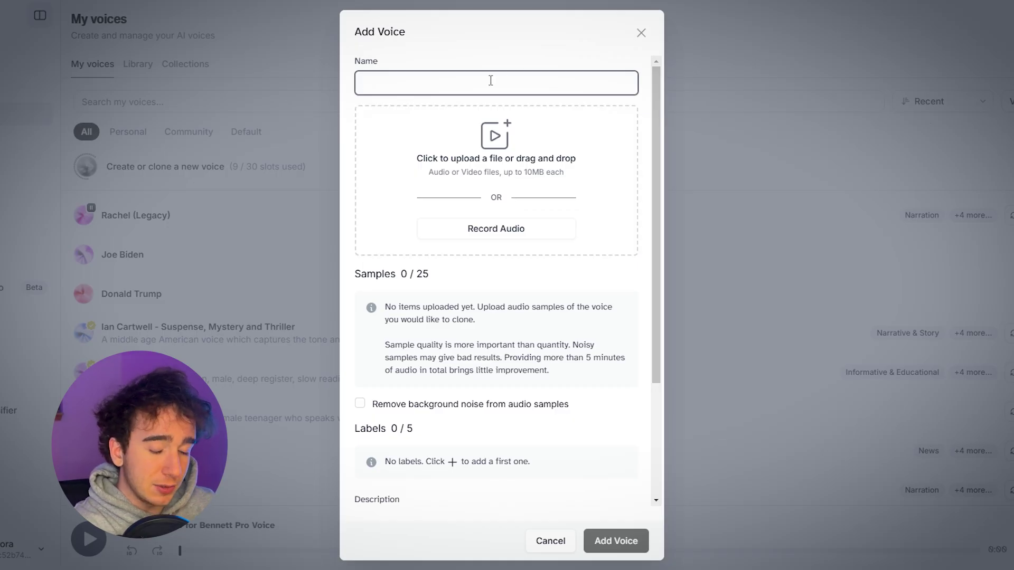
{"action": "type", "text": "Bennett"}
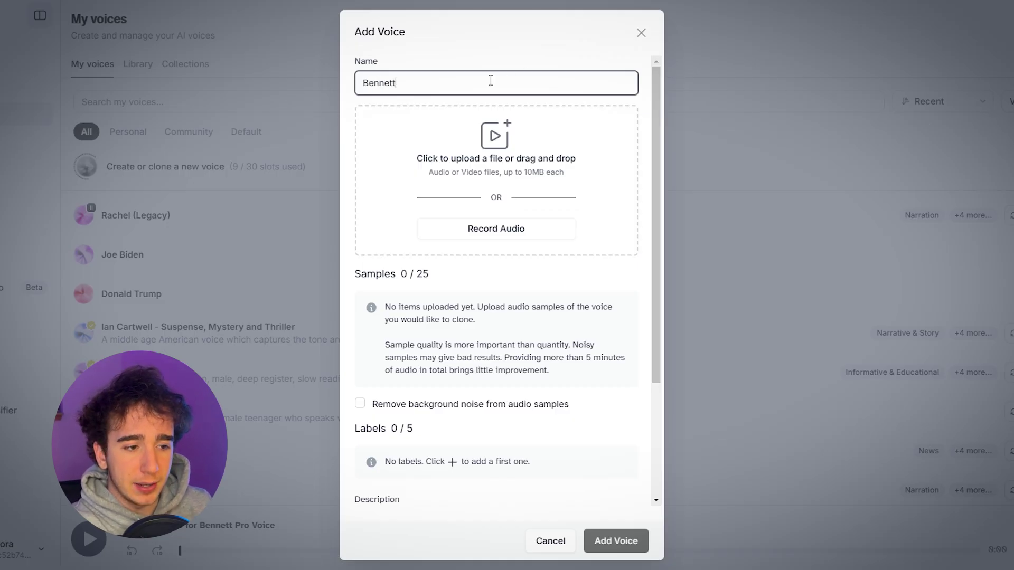
{"action": "type", "text": " Instant Voice"}
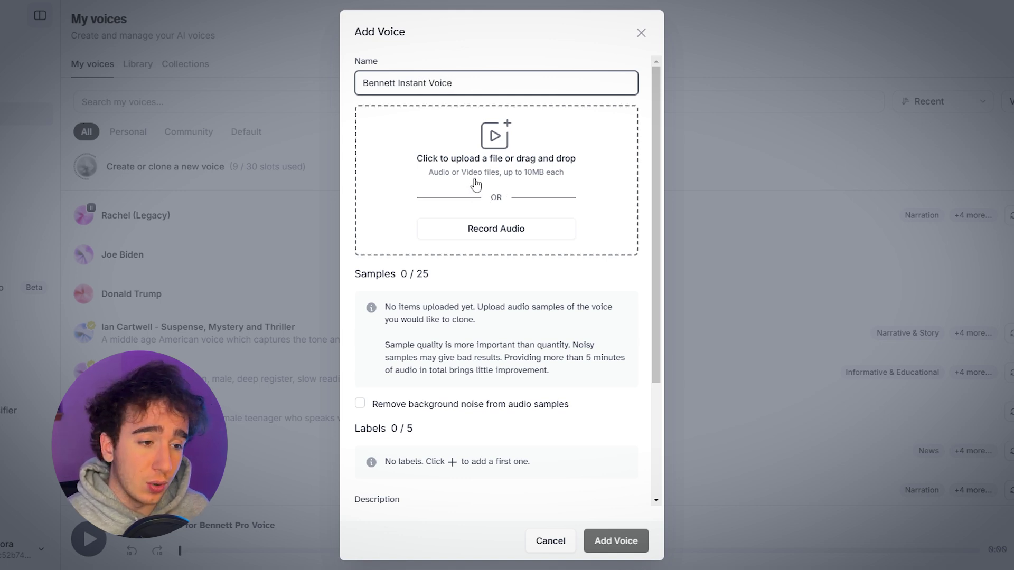
Read the sample quality guidance and look over the remaining fields of the new voice form
{"action": "scroll", "coordinate": [499, 169], "scroll_direction": "down", "scroll_amount": 3}
{"action": "left_click_drag", "start_coordinate": [565, 246], "coordinate": [388, 224]}
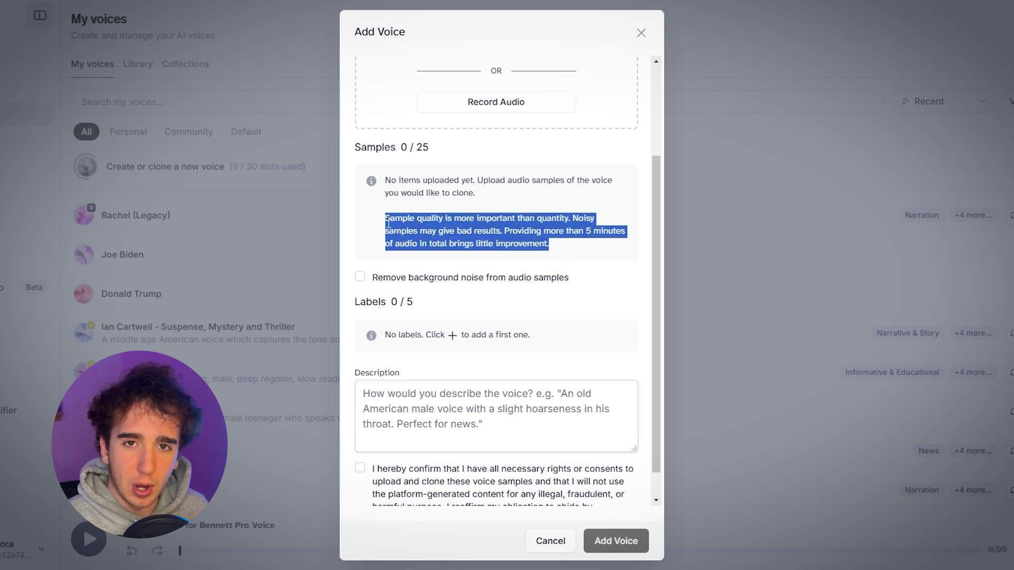
{"action": "scroll", "coordinate": [458, 370], "scroll_direction": "down", "scroll_amount": 1}
{"action": "left_click", "coordinate": [458, 409]}
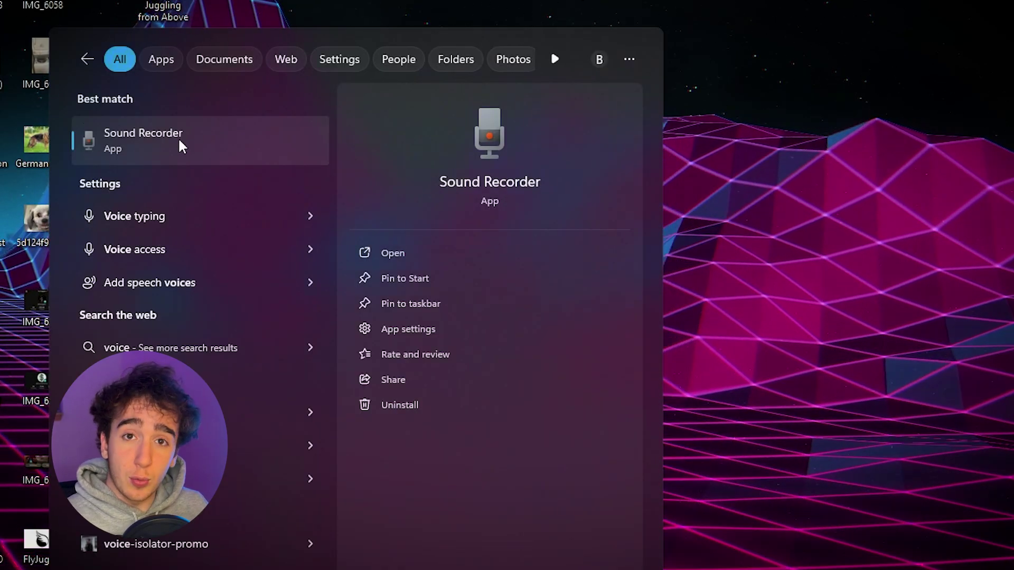
Open Sound Recorder and ask ChatGPT to "give me a 5 minute script to read", reading through the script beside the recorder
{"action": "left_click", "coordinate": [178, 138]}
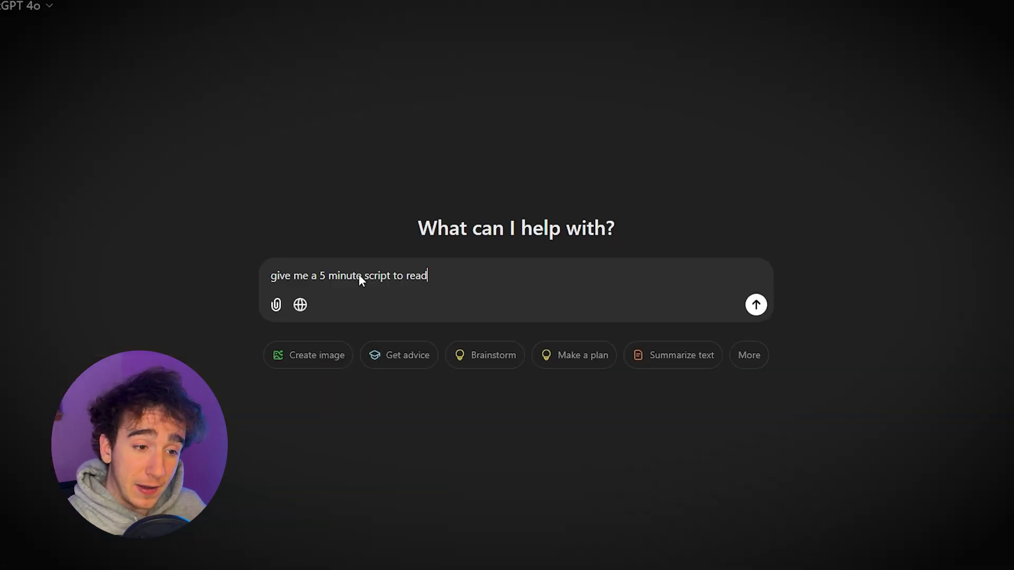
{"action": "key", "text": "Return"}
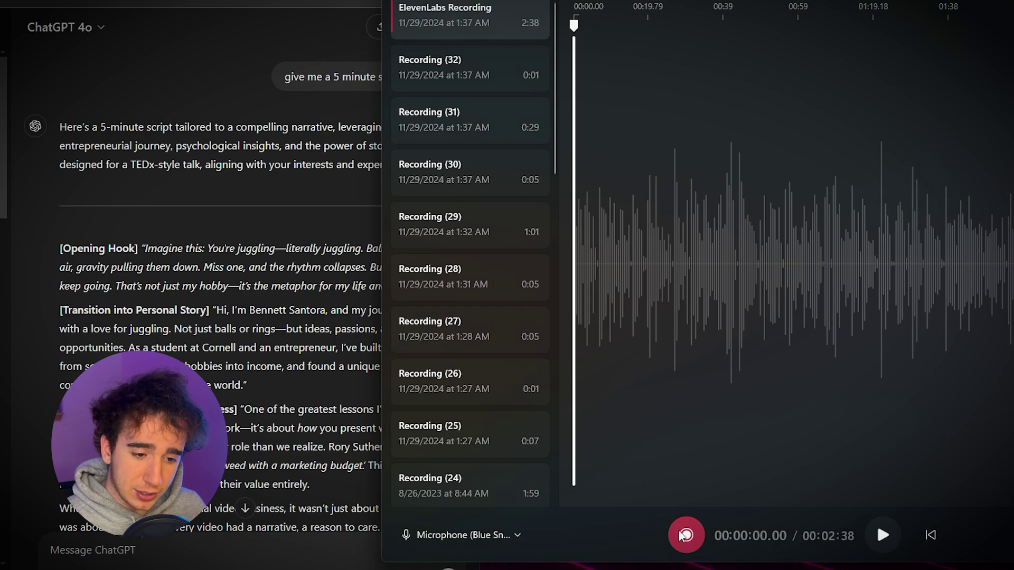
{"action": "key", "text": "alt+Tab"}
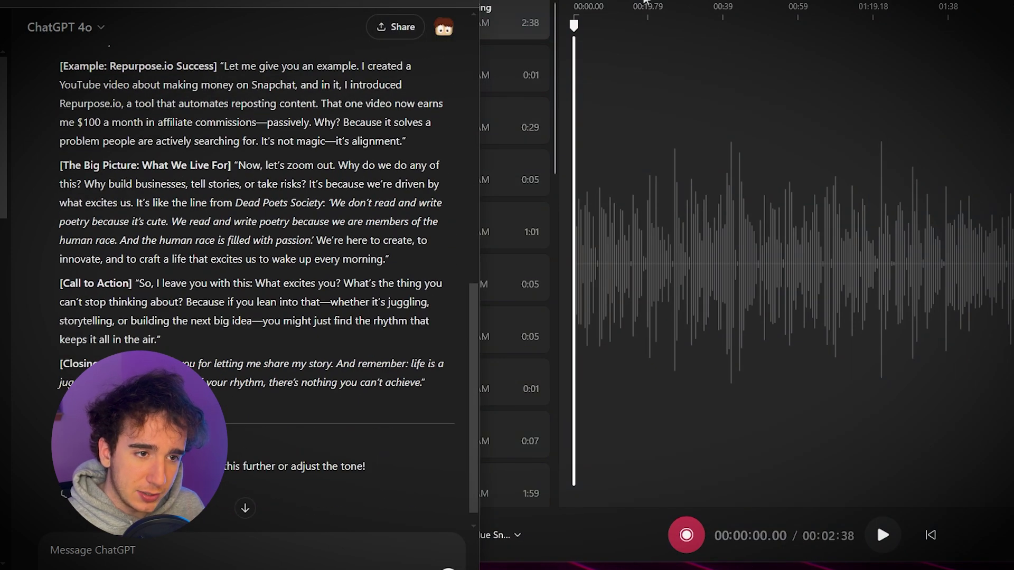
{"action": "scroll", "coordinate": [272, 200], "scroll_direction": "down", "scroll_amount": 1}
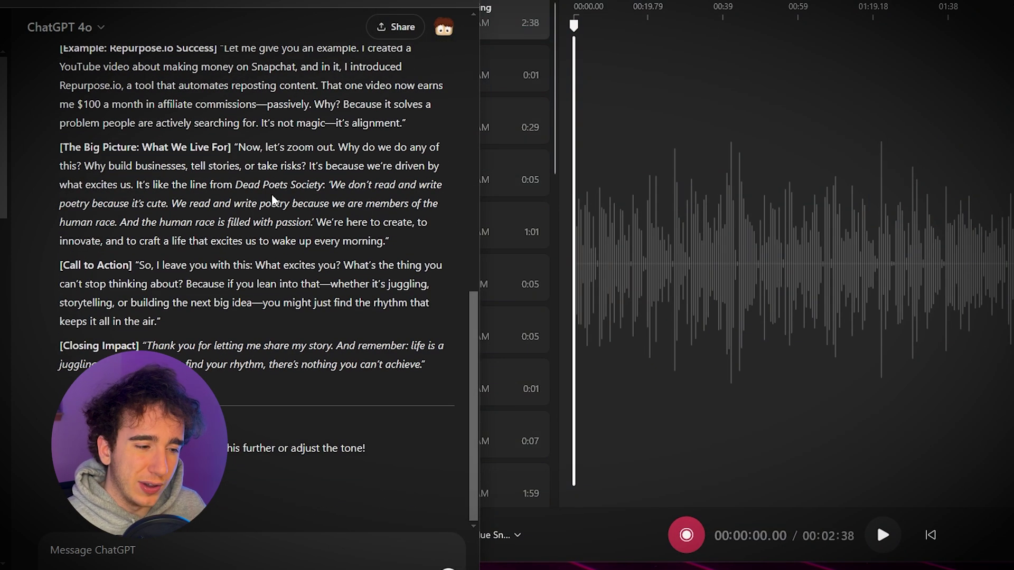
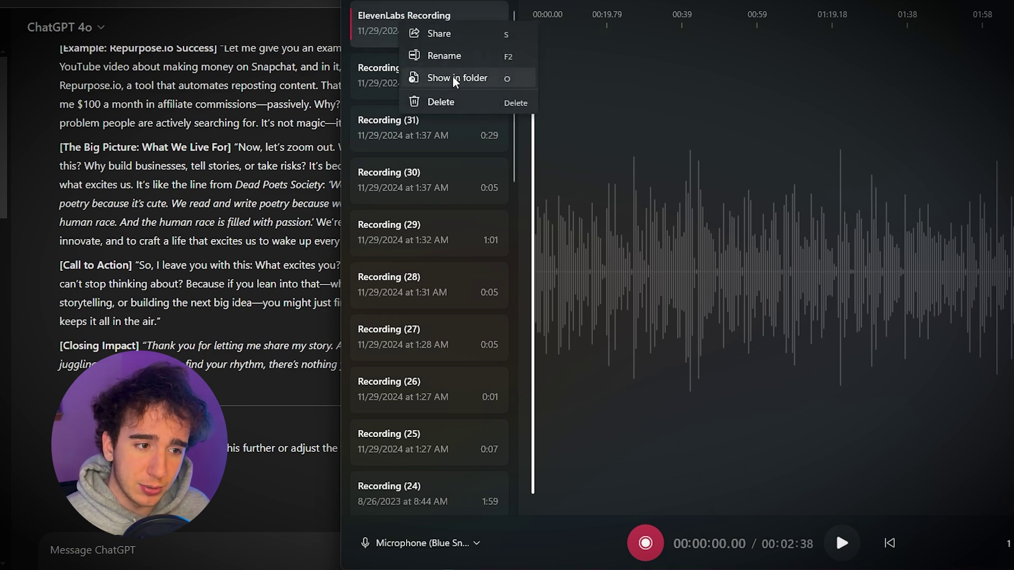
Show the ElevenLabs Recording file in its folder and upload it as a sample for the new voice
{"action": "left_click", "coordinate": [495, 74]}
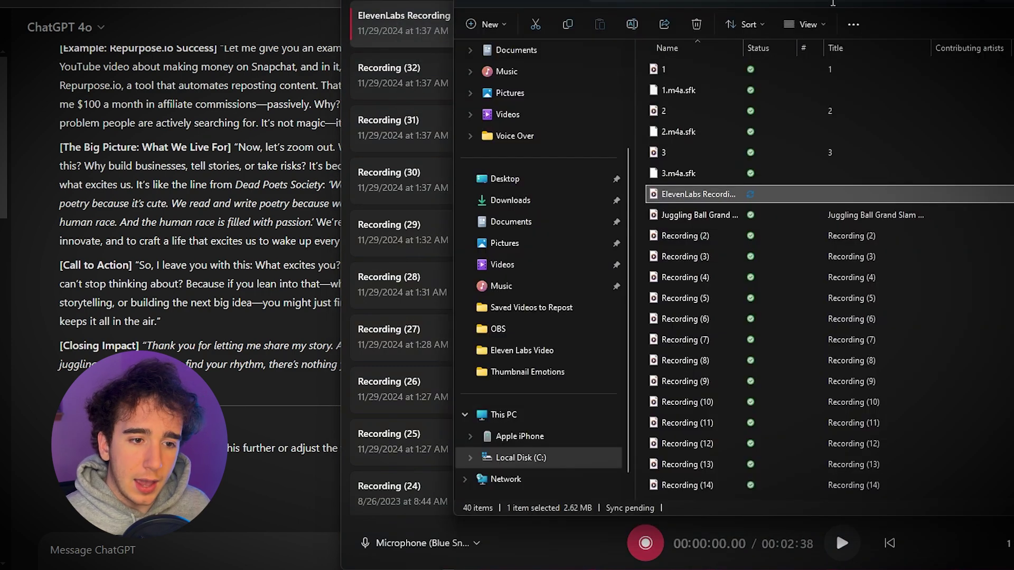
{"action": "left_click", "coordinate": [713, 195]}
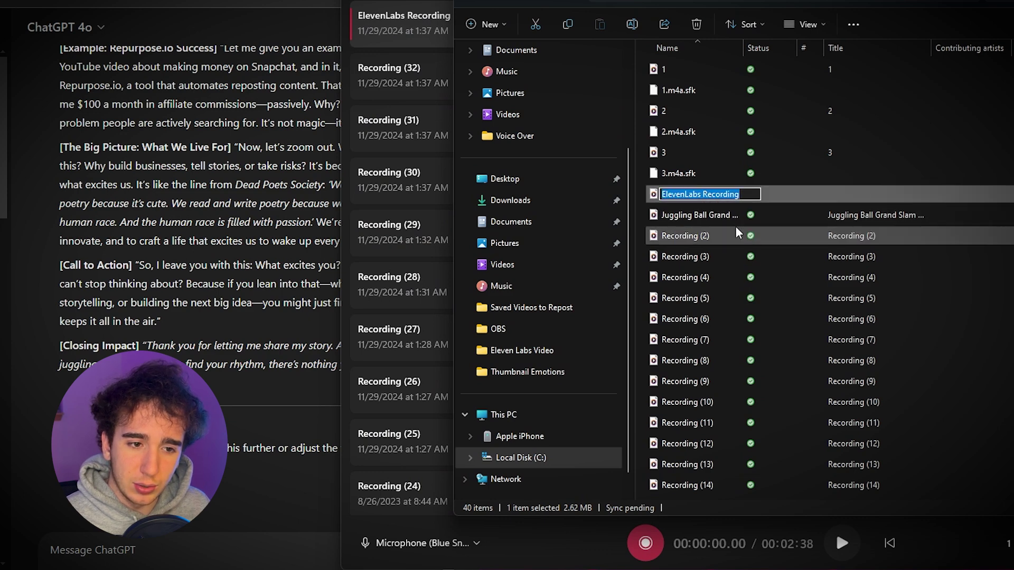
{"action": "key", "text": "Return"}
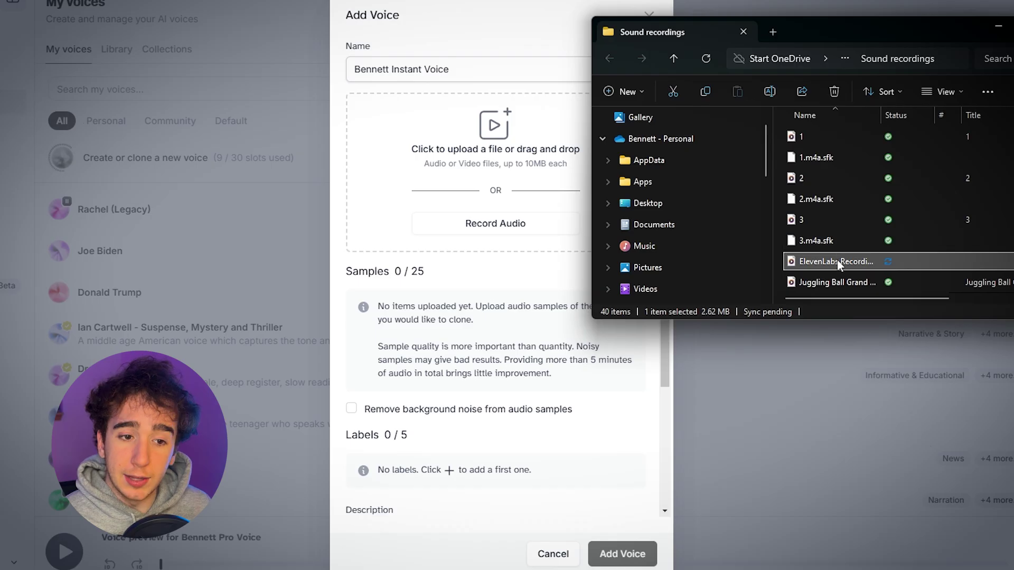
{"action": "left_click_drag", "start_coordinate": [846, 264], "coordinate": [435, 182]}
Enable background noise removal for the audio samples of the new voice
{"action": "scroll", "coordinate": [518, 211], "scroll_direction": "down", "scroll_amount": 2}
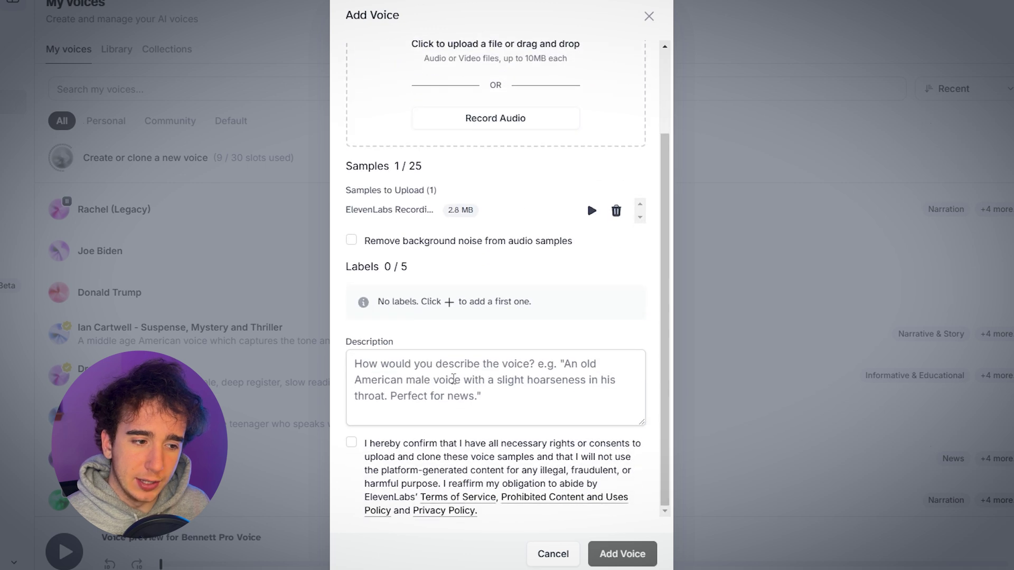
{"action": "left_click", "coordinate": [351, 241]}
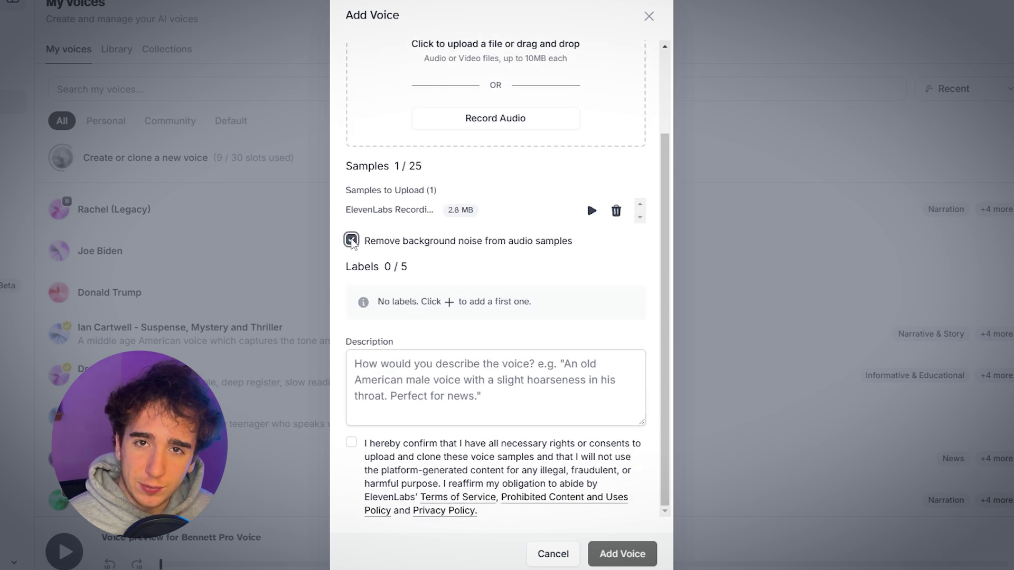
Turn off background noise removal for the samples and describe the voice as "A young American Male who speaks with enthusiasm"
{"action": "left_click", "coordinate": [351, 240]}
{"action": "left_click", "coordinate": [410, 374]}
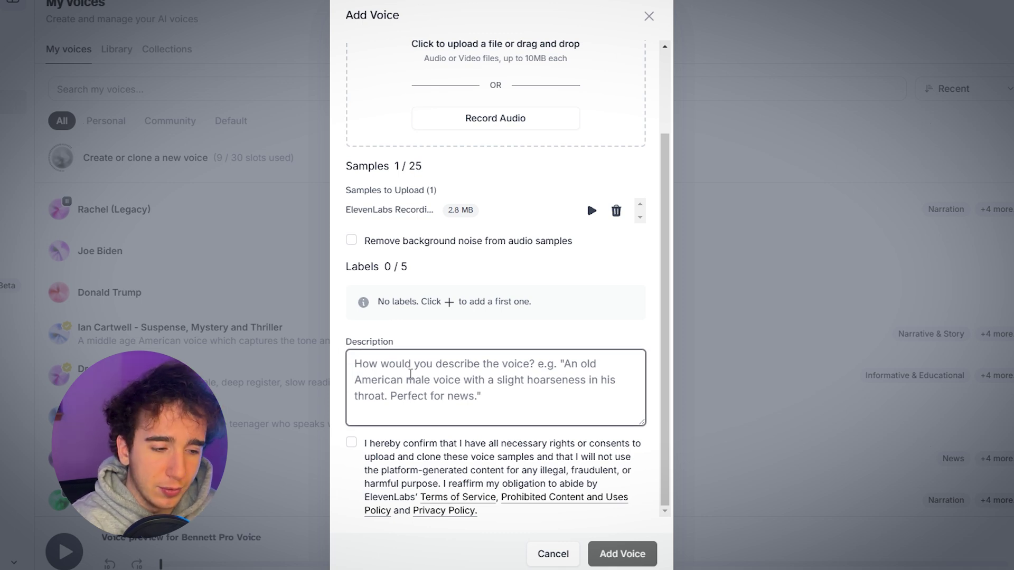
{"action": "type", "text": "A young American m"}
{"action": "key", "text": "BackSpace"}
{"action": "type", "text": "Male who speaks with enthusiasm"}
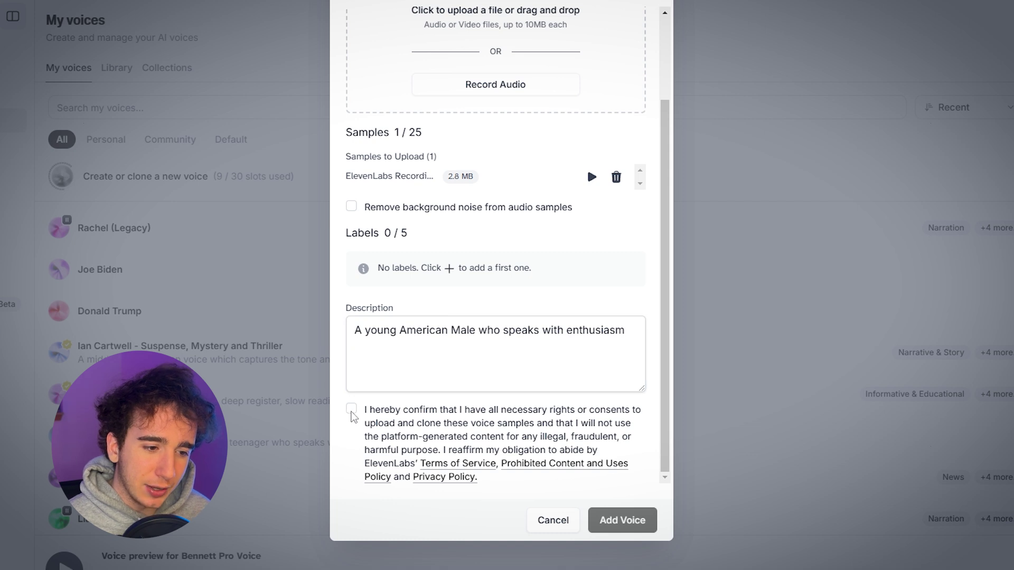
Confirm the rights and consent statement for the voice samples and add the instant voice
{"action": "left_click", "coordinate": [352, 412]}
{"action": "left_click_drag", "start_coordinate": [430, 425], "coordinate": [540, 417]}
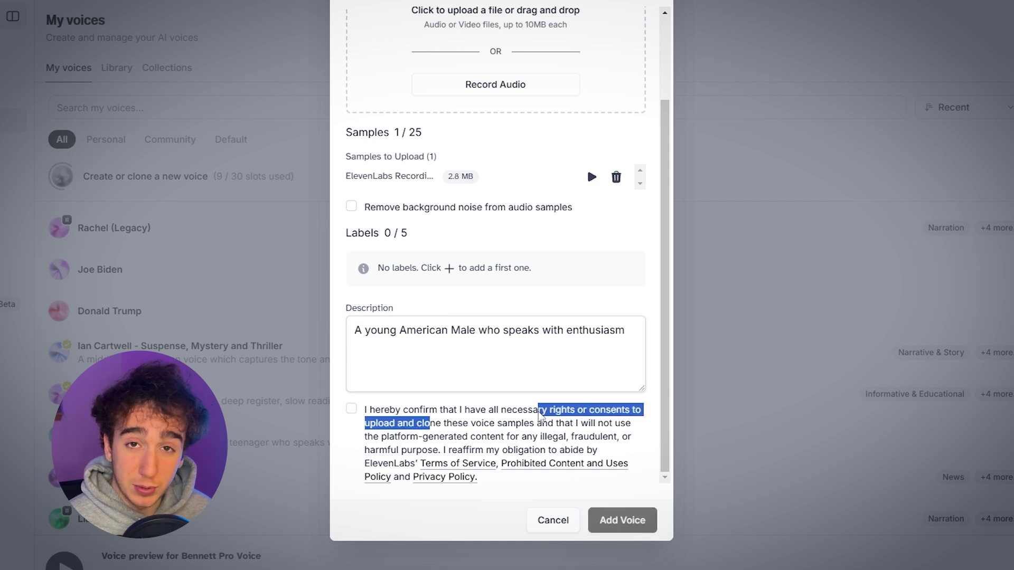
{"action": "left_click", "coordinate": [514, 432]}
{"action": "left_click", "coordinate": [622, 520]}
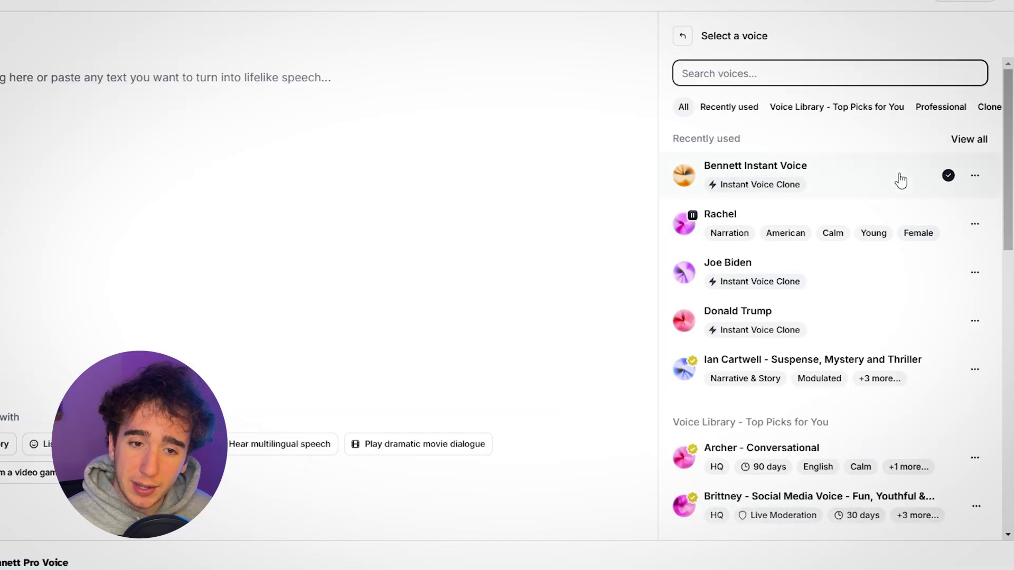
Select the new instant voice clone for text to speech and load the "Narrate an ad" sample text
{"action": "left_click", "coordinate": [945, 181]}
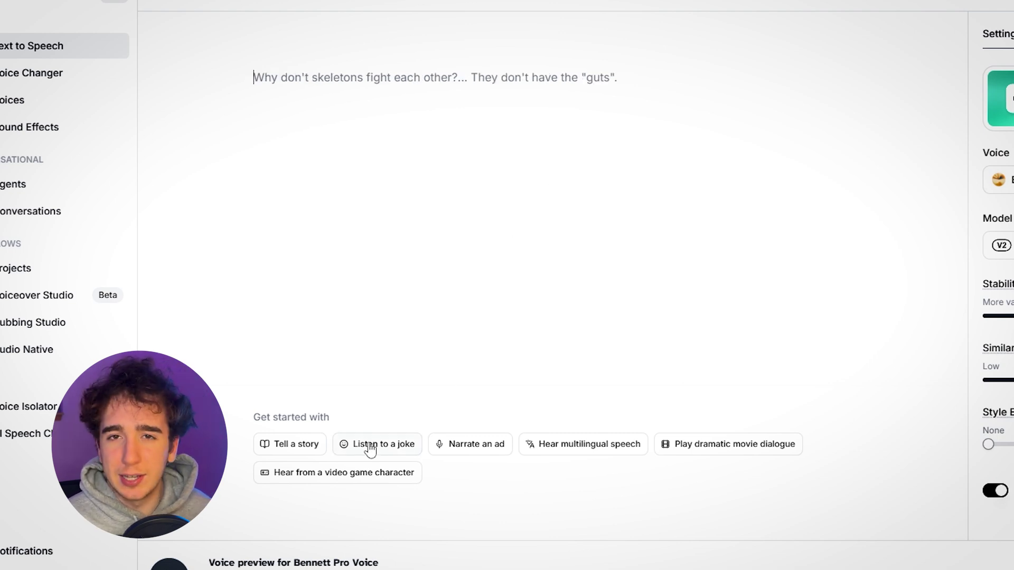
{"action": "left_click", "coordinate": [458, 447]}
{"action": "left_click_drag", "start_coordinate": [261, 77], "coordinate": [736, 109]}
{"action": "left_click", "coordinate": [861, 357]}
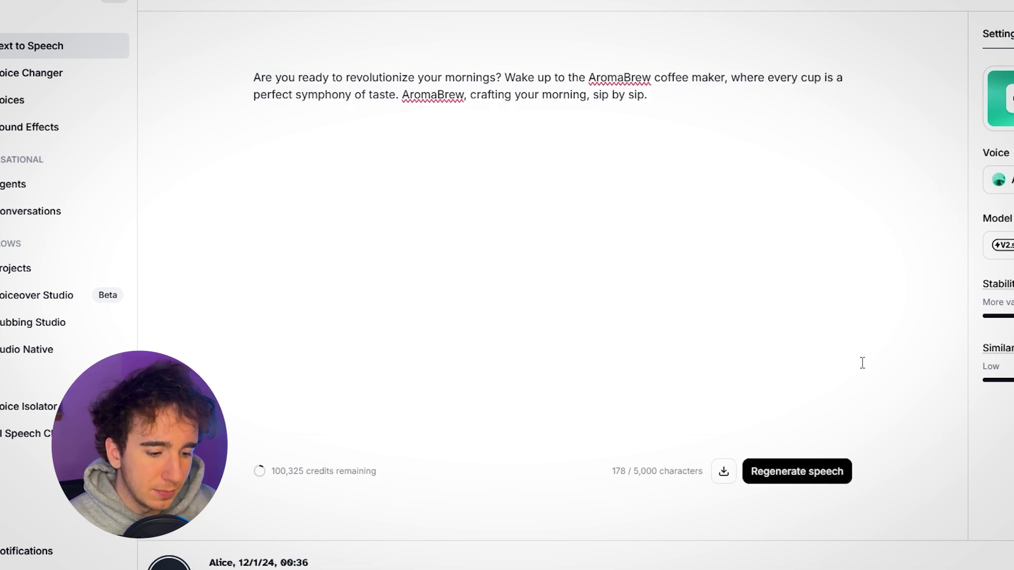
Set the voice to the speaker's instant clone again and generate speech from the AromaBrew ad text
{"action": "left_click", "coordinate": [998, 179]}
{"action": "left_click", "coordinate": [735, 224]}
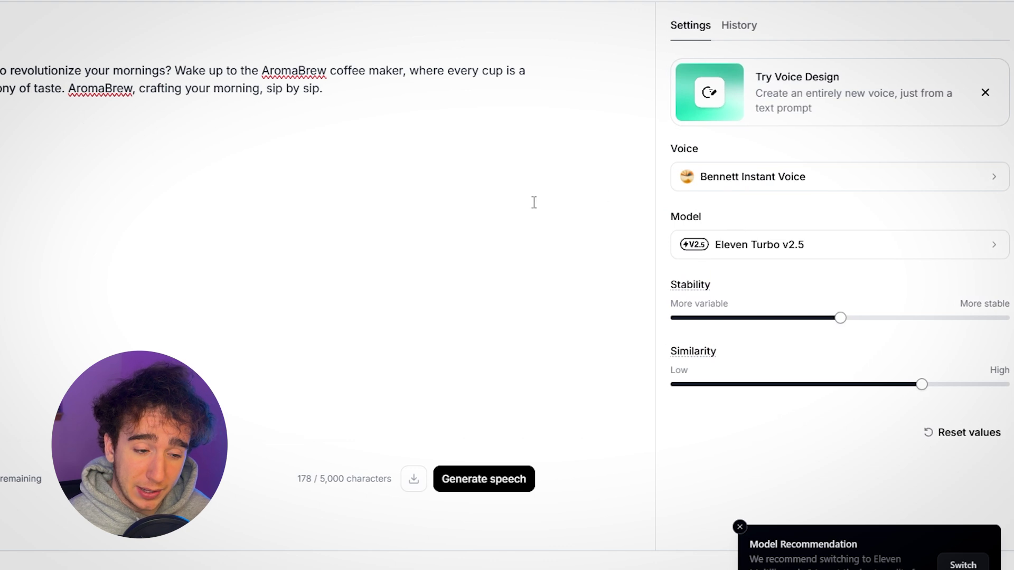
{"action": "left_click_drag", "start_coordinate": [407, 103], "coordinate": [56, 188]}
{"action": "left_click", "coordinate": [511, 480]}
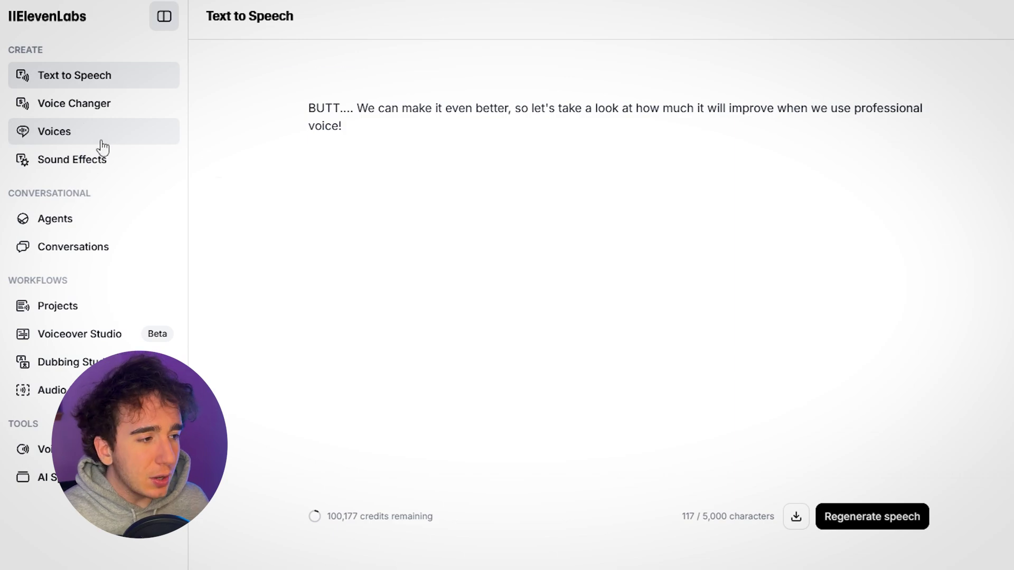
Open Professional Voice Cloning from the Voices page and read its introduction and the estimated waiting time
{"action": "left_click", "coordinate": [100, 146]}
{"action": "left_click", "coordinate": [976, 182]}
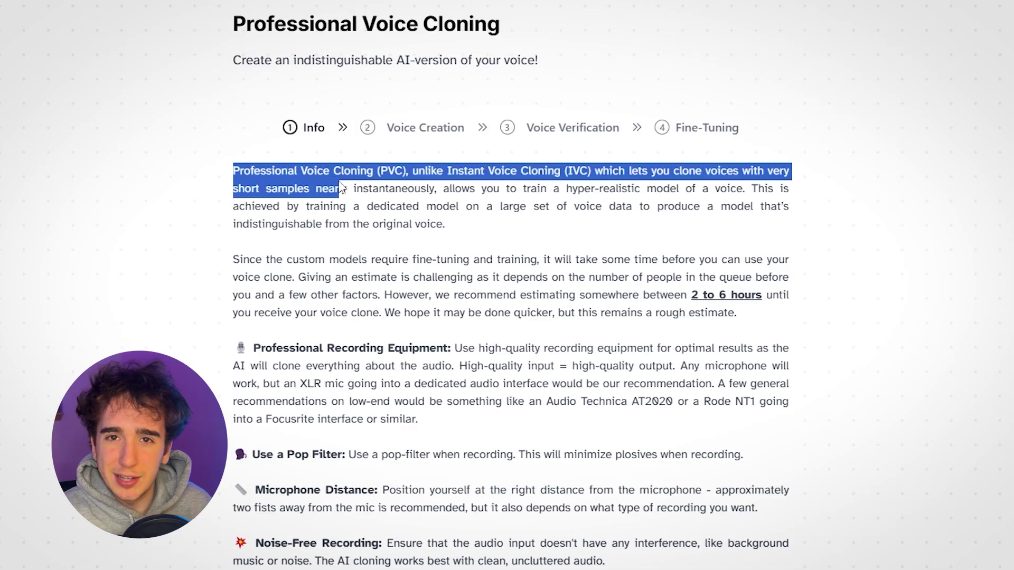
{"action": "mouse_move", "coordinate": [349, 189]}
{"action": "left_mouse_down"}
{"action": "mouse_move", "coordinate": [519, 171]}
{"action": "mouse_move", "coordinate": [565, 189]}
{"action": "mouse_move", "coordinate": [691, 187]}
{"action": "mouse_move", "coordinate": [686, 194]}
{"action": "left_mouse_up"}
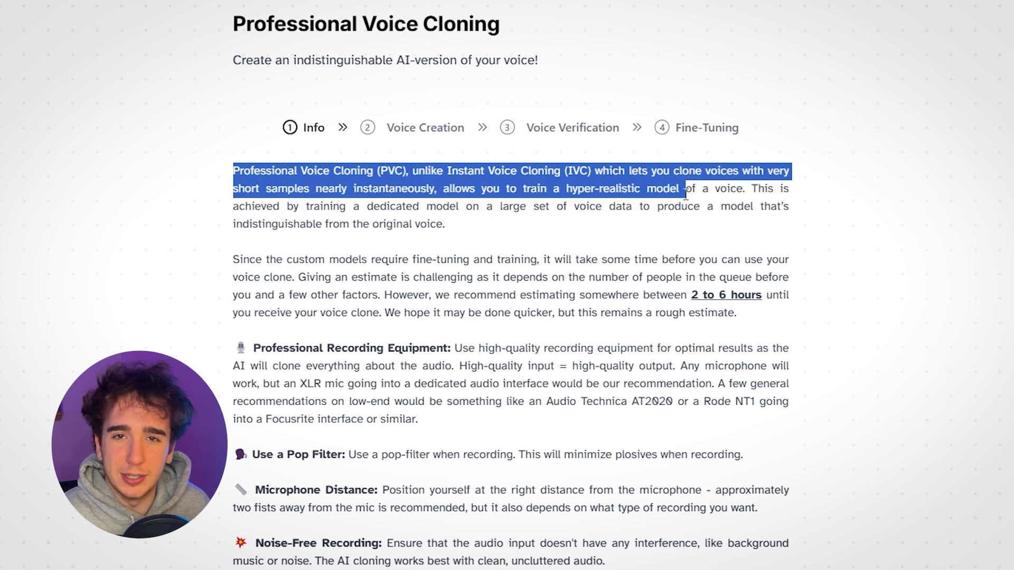
{"action": "left_click", "coordinate": [294, 193]}
{"action": "scroll", "coordinate": [293, 192], "scroll_direction": "down", "scroll_amount": 2}
{"action": "mouse_move", "coordinate": [269, 203]}
{"action": "left_mouse_down"}
{"action": "mouse_move", "coordinate": [661, 208]}
{"action": "mouse_move", "coordinate": [776, 235]}
{"action": "mouse_move", "coordinate": [361, 254]}
{"action": "mouse_move", "coordinate": [373, 238]}
{"action": "left_mouse_up"}
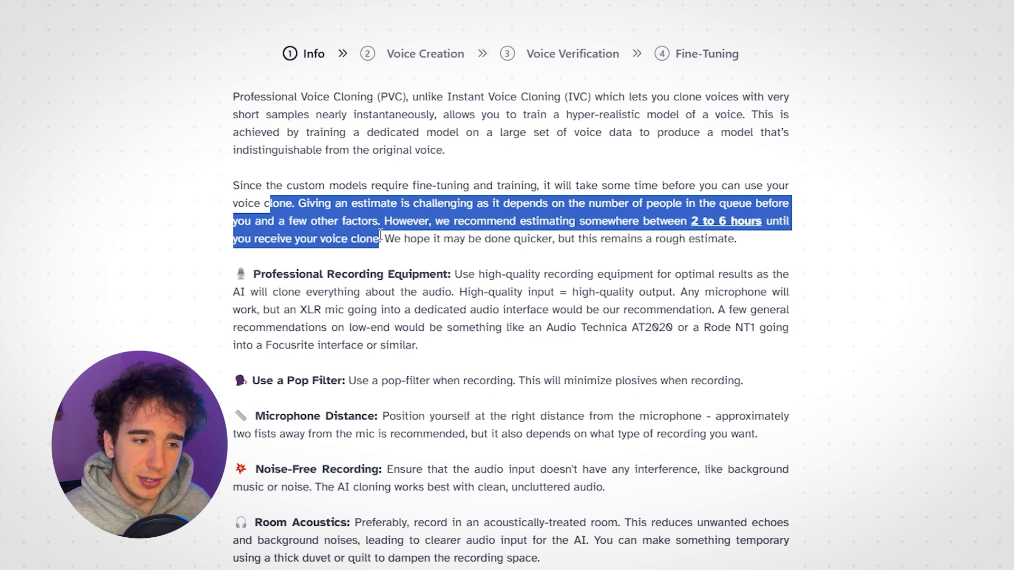
{"action": "left_click", "coordinate": [367, 209]}
{"action": "scroll", "coordinate": [368, 216], "scroll_direction": "down", "scroll_amount": 3}
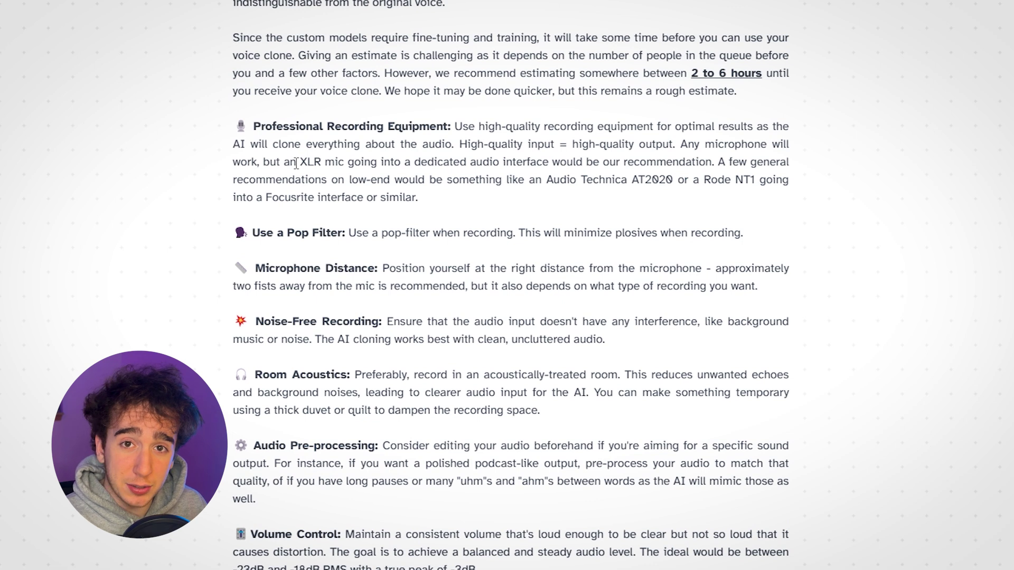
Read the professional cloning guidelines on recording equipment, microphone distance, noise, room acoustics, pre-processing, volume and audio length
{"action": "left_click_drag", "start_coordinate": [236, 123], "coordinate": [419, 198]}
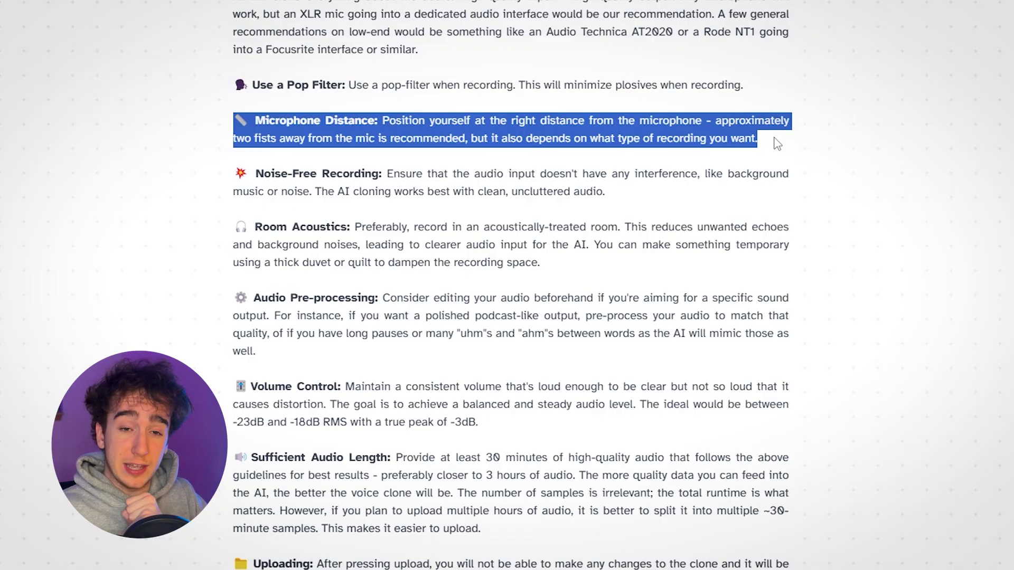
{"action": "left_click_drag", "start_coordinate": [777, 192], "coordinate": [190, 193]}
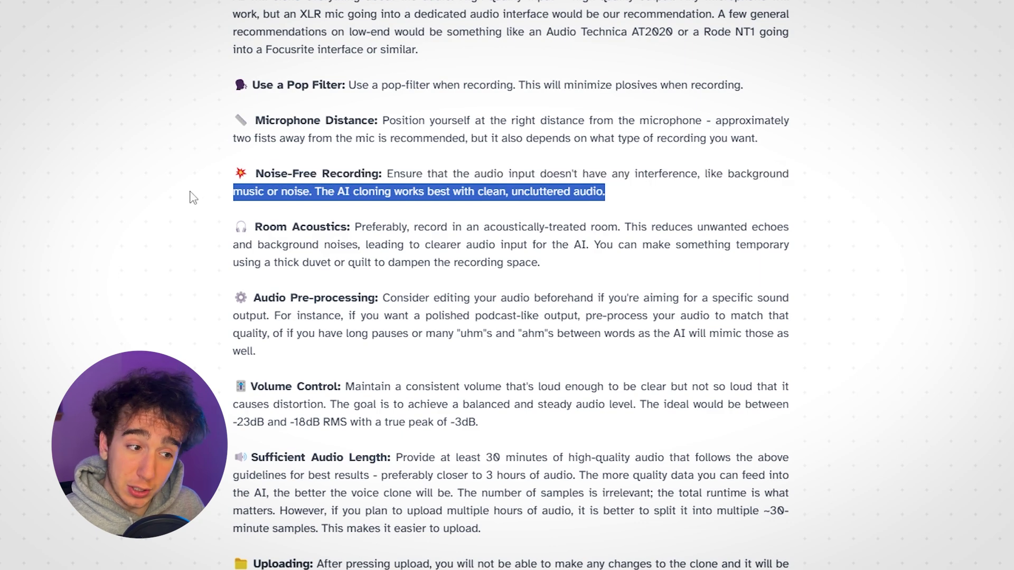
{"action": "scroll", "coordinate": [376, 210], "scroll_direction": "down", "scroll_amount": 3}
{"action": "left_click_drag", "start_coordinate": [235, 80], "coordinate": [317, 98]}
{"action": "left_click_drag", "start_coordinate": [235, 151], "coordinate": [258, 203]}
{"action": "left_click_drag", "start_coordinate": [235, 238], "coordinate": [478, 274]}
{"action": "scroll", "coordinate": [478, 274], "scroll_direction": "down", "scroll_amount": 3}
{"action": "left_click_drag", "start_coordinate": [235, 138], "coordinate": [554, 192]}
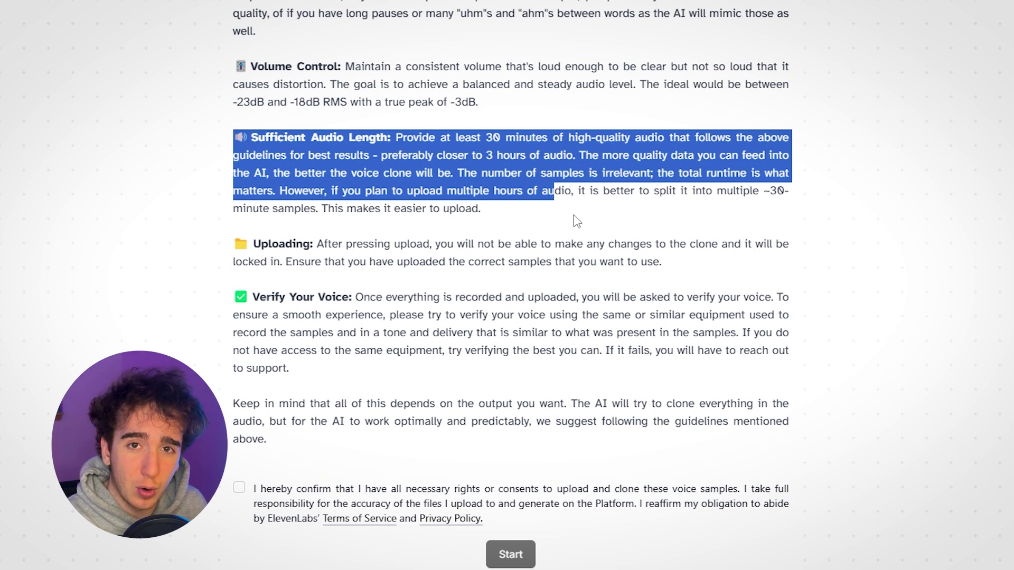
{"action": "scroll", "coordinate": [577, 221], "scroll_direction": "up", "scroll_amount": 15}
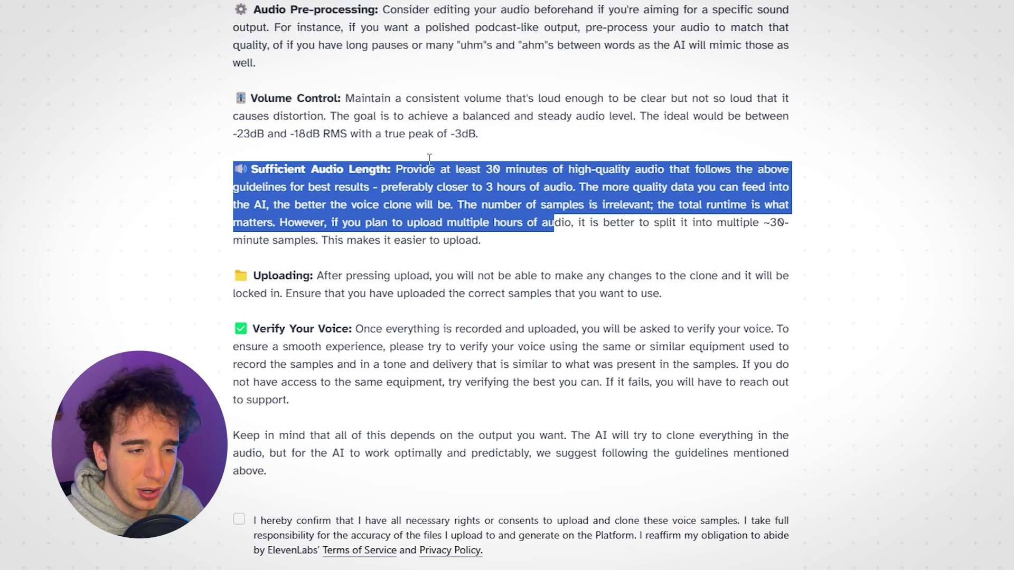
{"action": "left_click_drag", "start_coordinate": [233, 32], "coordinate": [299, 58]}
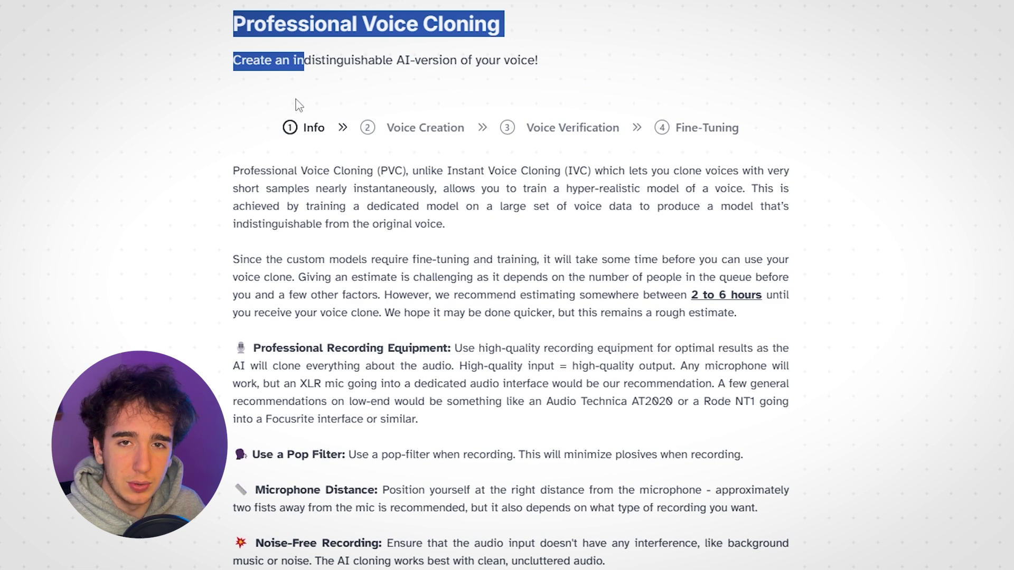
Accept the consent statement, start voice creation and name the voice with the speaker's first name followed by "Professional Voice"
{"action": "scroll", "coordinate": [310, 313], "scroll_direction": "down", "scroll_amount": 15}
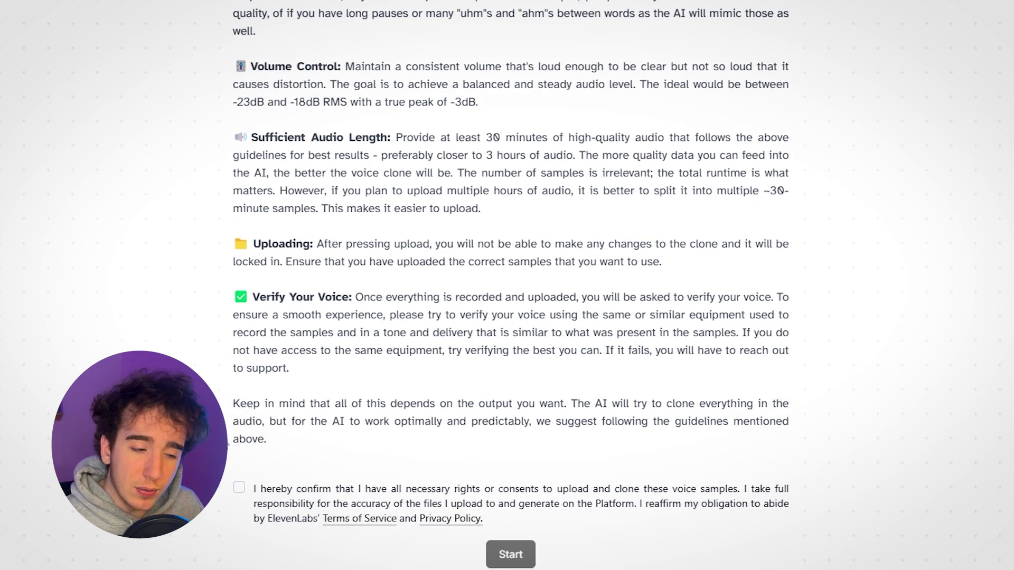
{"action": "left_click", "coordinate": [239, 487]}
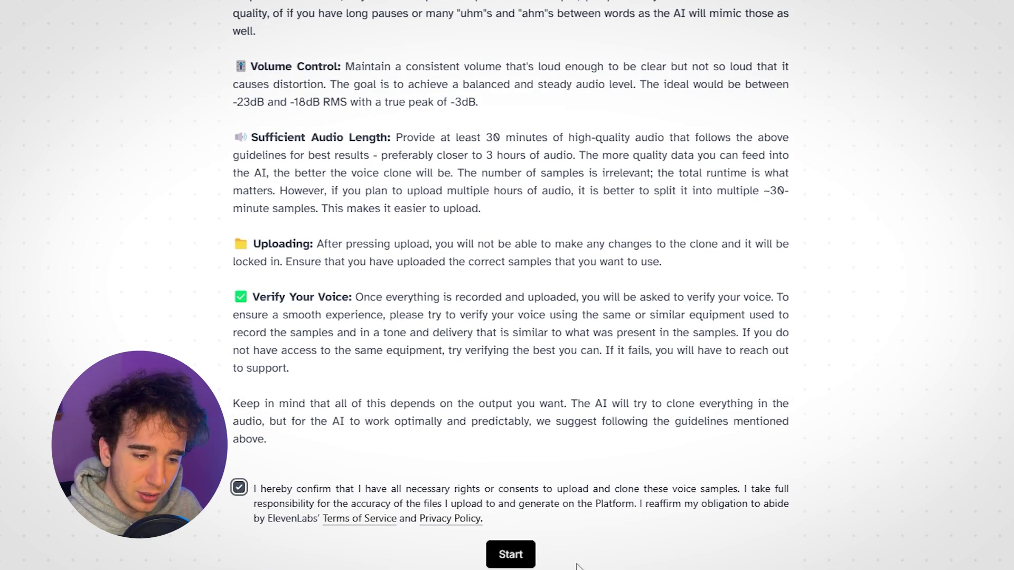
{"action": "left_click", "coordinate": [497, 553]}
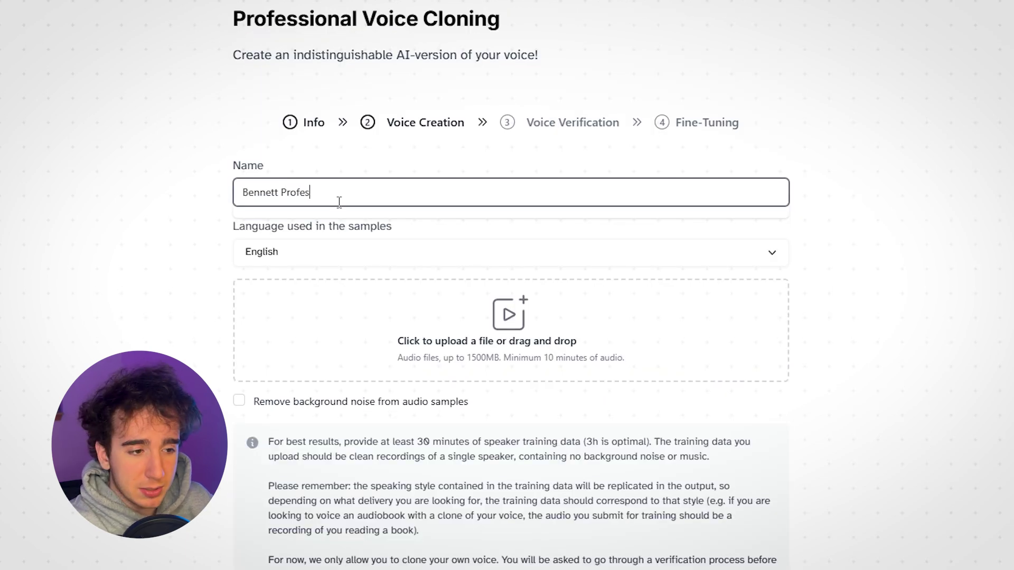
{"action": "type", "text": "sional Voice"}
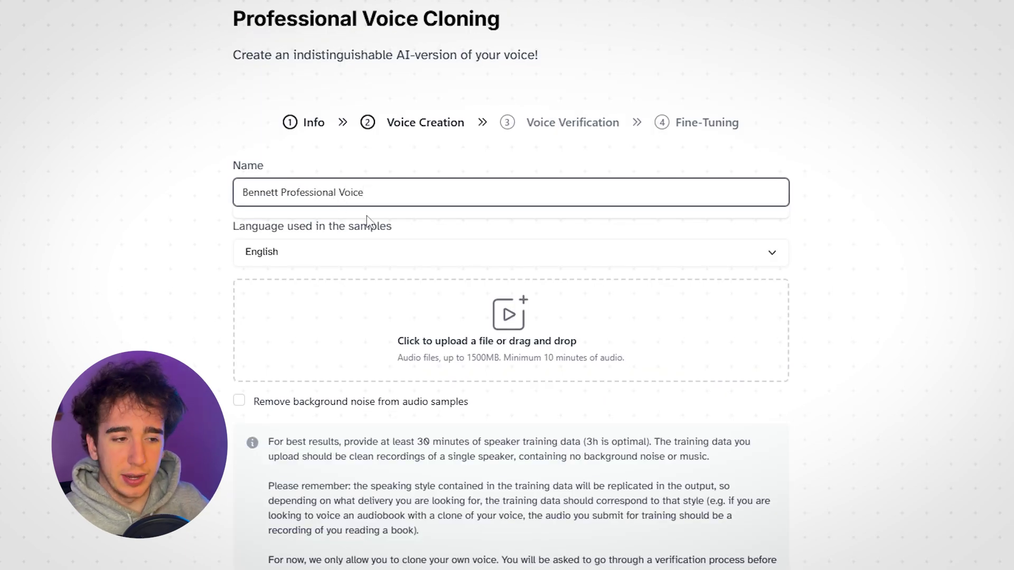
Look over the sample language, upload area, training data advice and remaining fields of the professional voice form
{"action": "left_click", "coordinate": [238, 251]}
{"action": "scroll", "coordinate": [303, 145], "scroll_direction": "down", "scroll_amount": 6}
{"action": "left_click", "coordinate": [296, 143]}
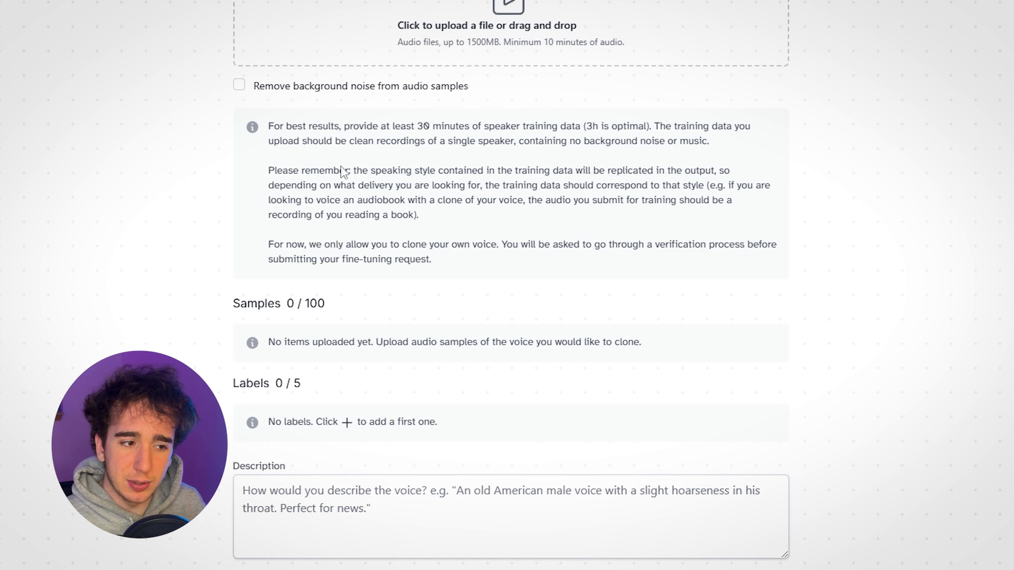
{"action": "scroll", "coordinate": [248, 223], "scroll_direction": "up", "scroll_amount": 8}
{"action": "scroll", "coordinate": [403, 274], "scroll_direction": "down", "scroll_amount": 5}
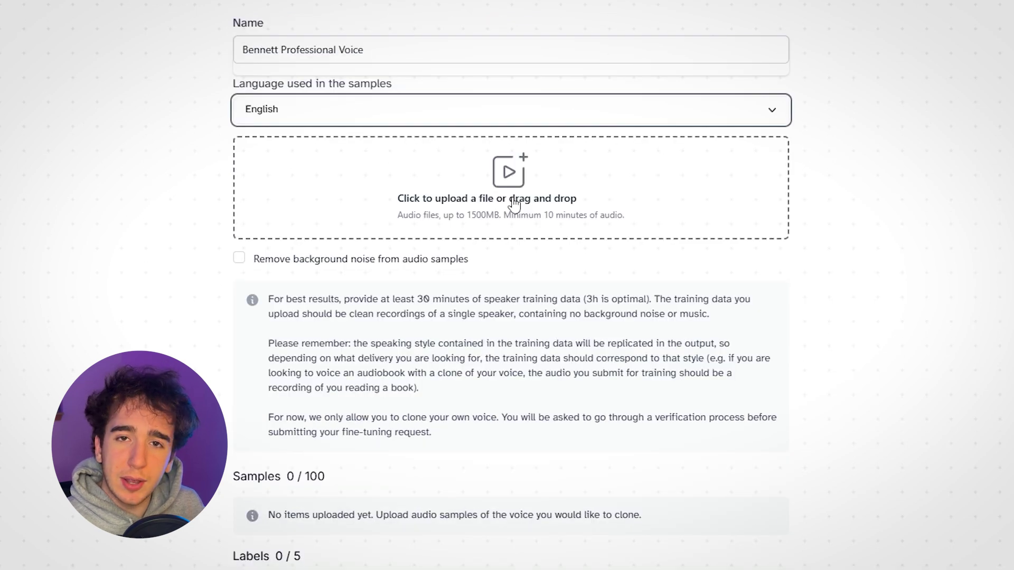